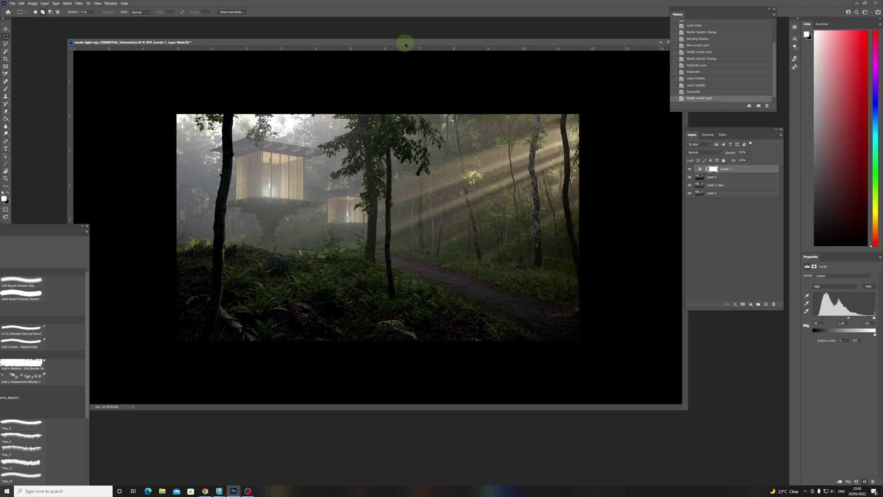
Step: Nudge the Photoshop document window slightly down and to the right
drag(405, 44, 410, 54)
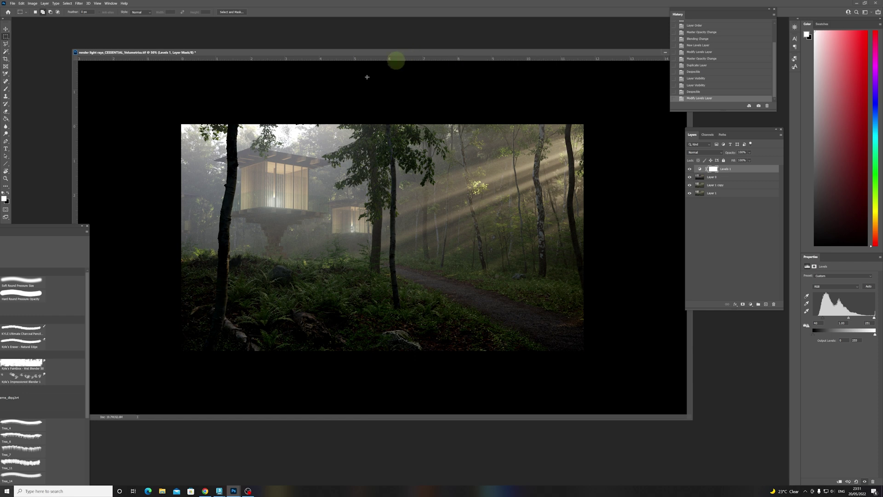
click(408, 230)
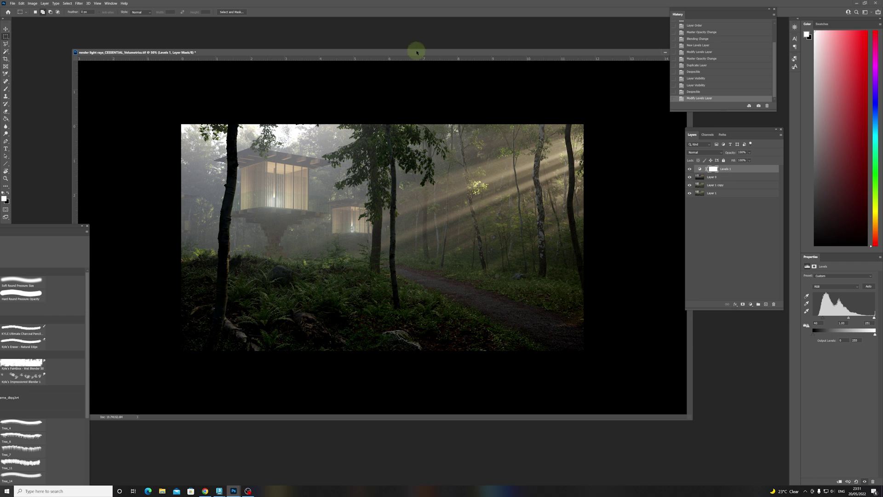
drag(416, 54, 417, 58)
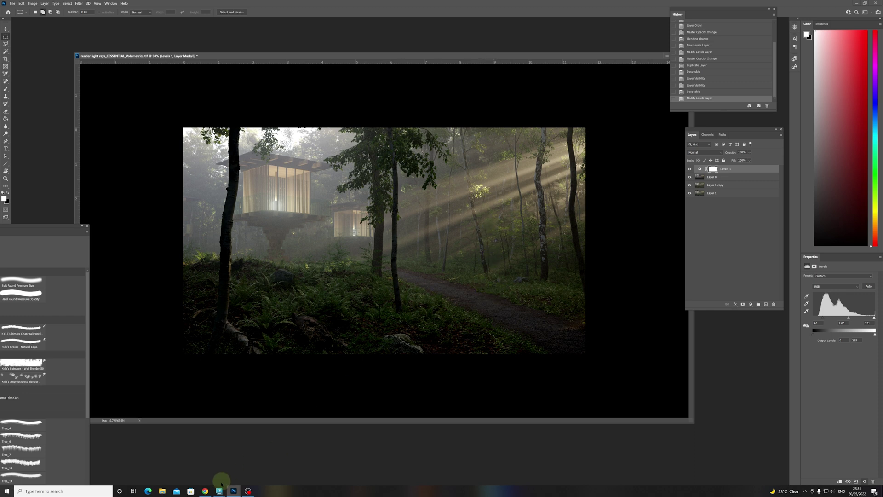
Step: Switch to the untitled 3ds Max scene and undo the extra Corona Sun added at the box
click(219, 491)
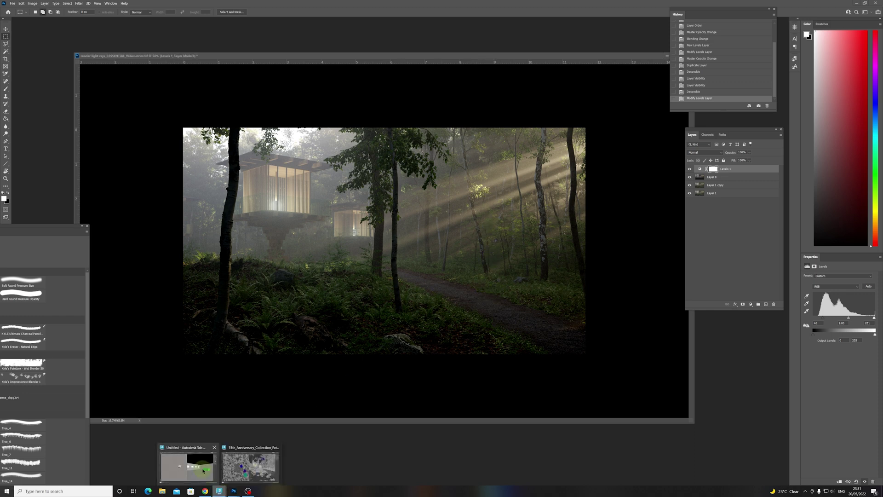
click(203, 462)
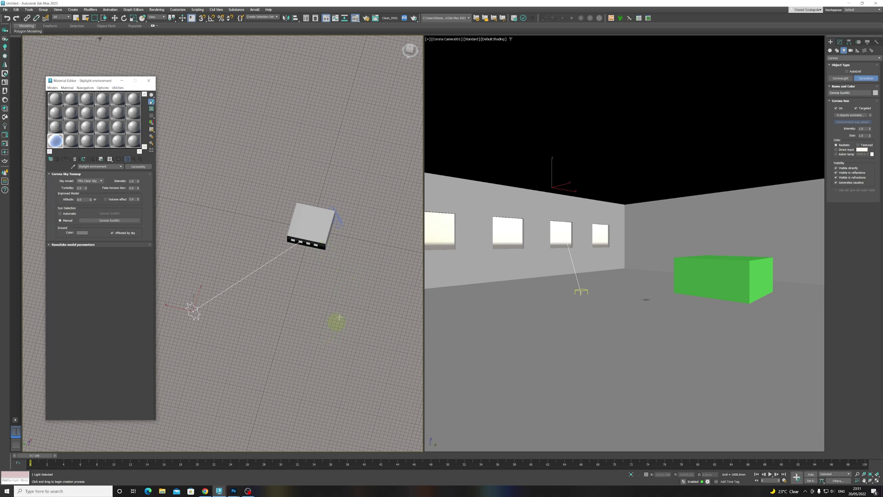
drag(305, 224, 333, 264)
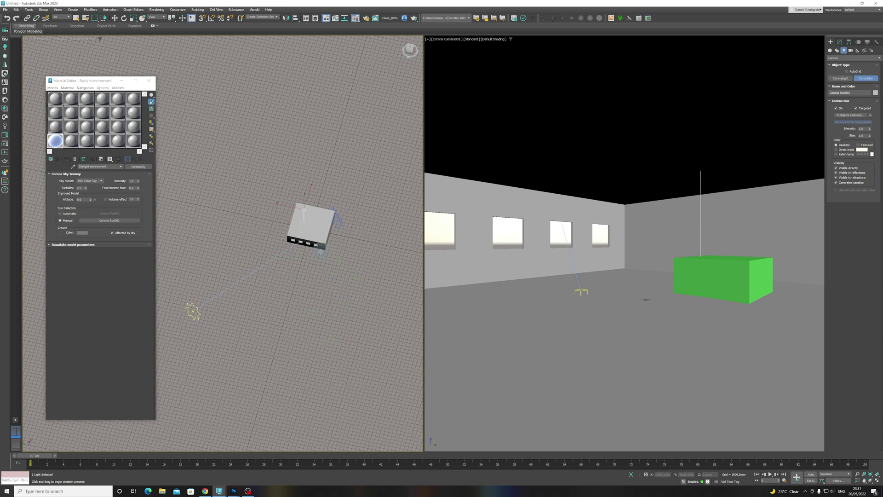
key(ctrl+z)
click(76, 17)
click(314, 225)
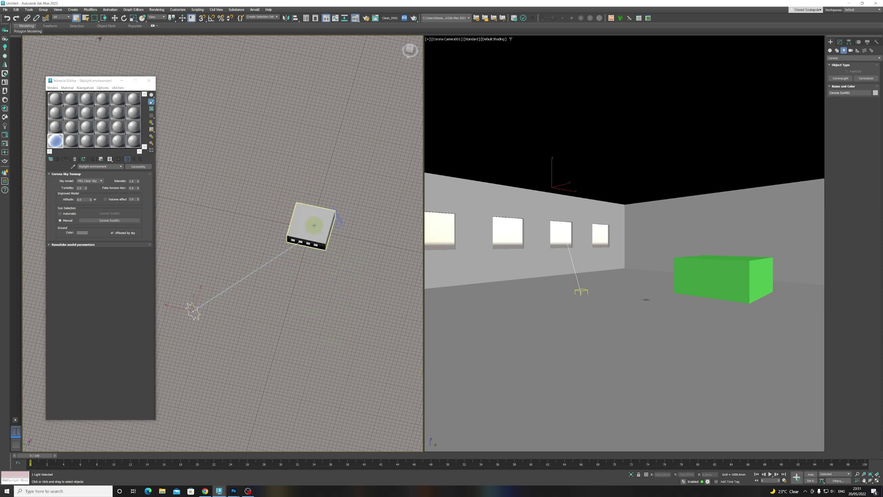
click(314, 225)
Step: Show the left viewport as wireframe, check Corona Sun001, then bring up Render Setup
alt+middle_drag(380, 281, 318, 245)
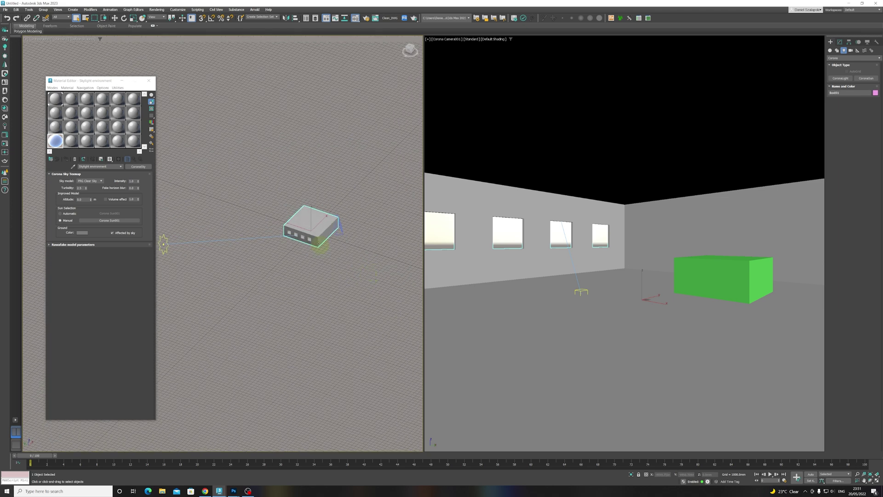
key(F3)
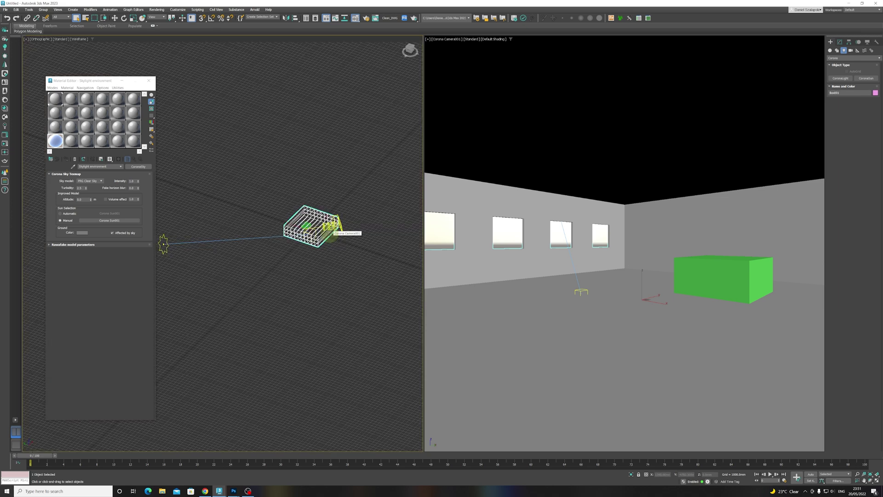
middle_drag(214, 244, 192, 266)
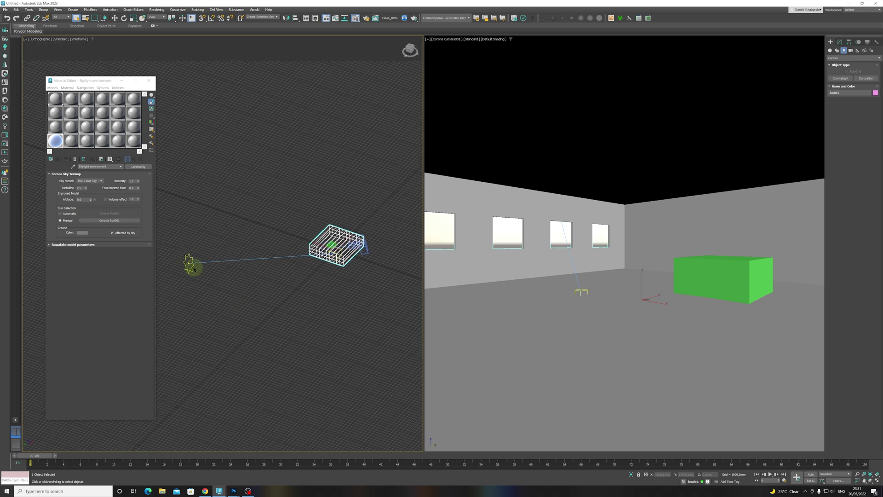
click(189, 264)
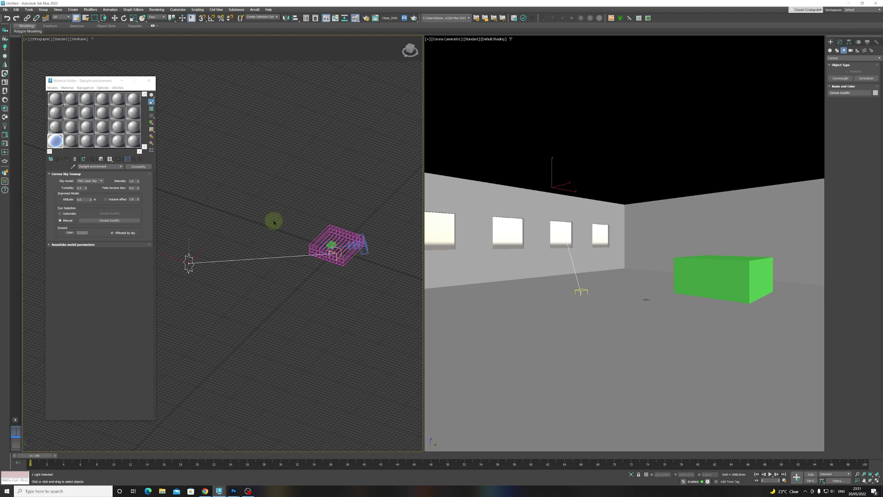
click(251, 167)
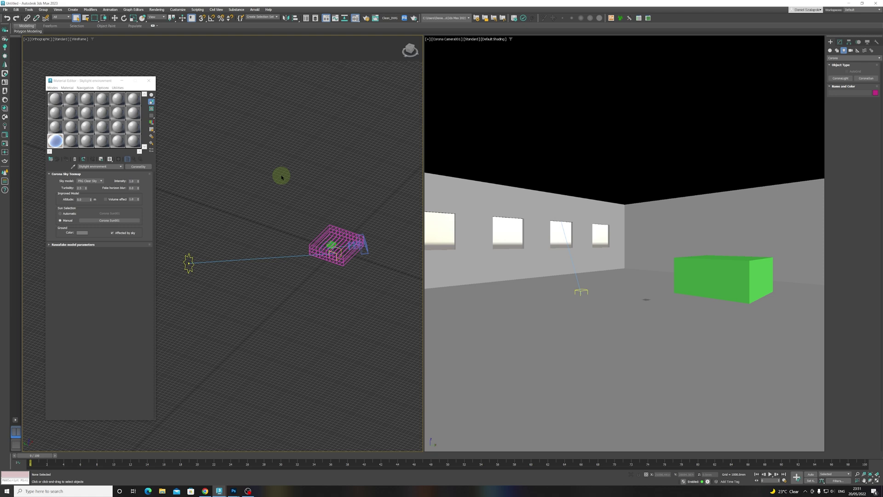
key(F10)
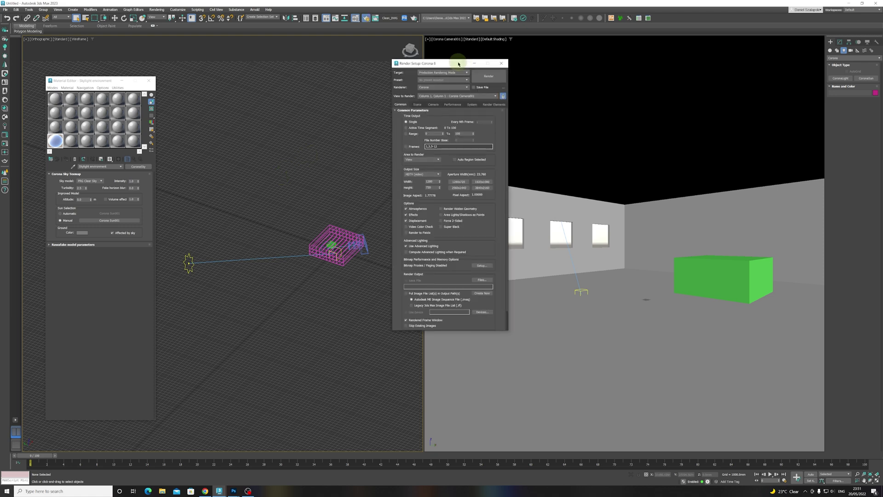
Step: Change an unused Material Editor slot to a CoronaVolumeMtl
drag(459, 65, 352, 74)
click(133, 140)
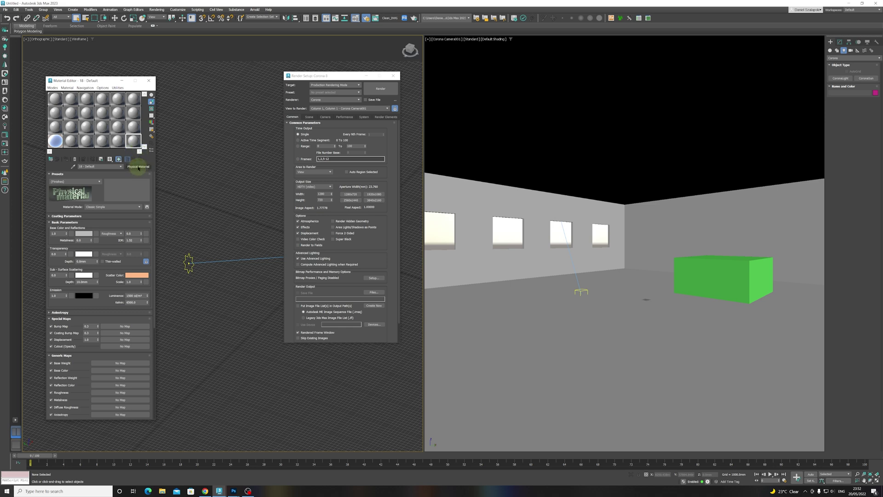
click(138, 166)
click(392, 235)
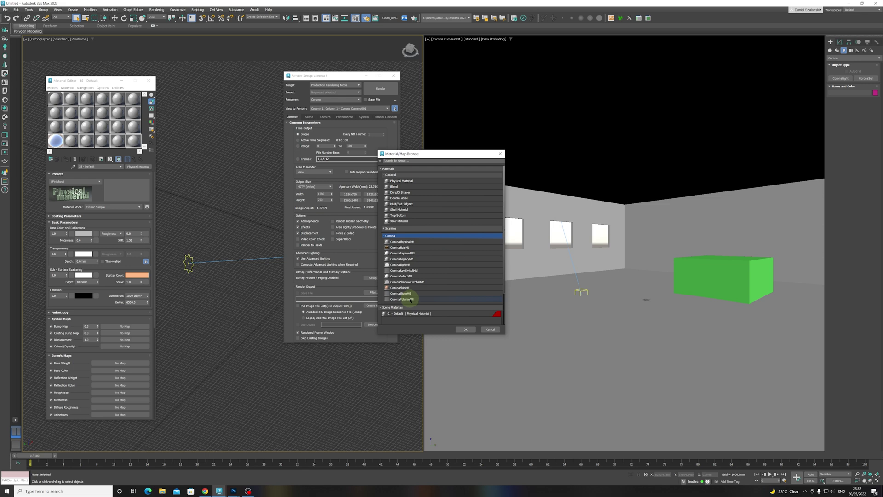
click(410, 299)
click(468, 329)
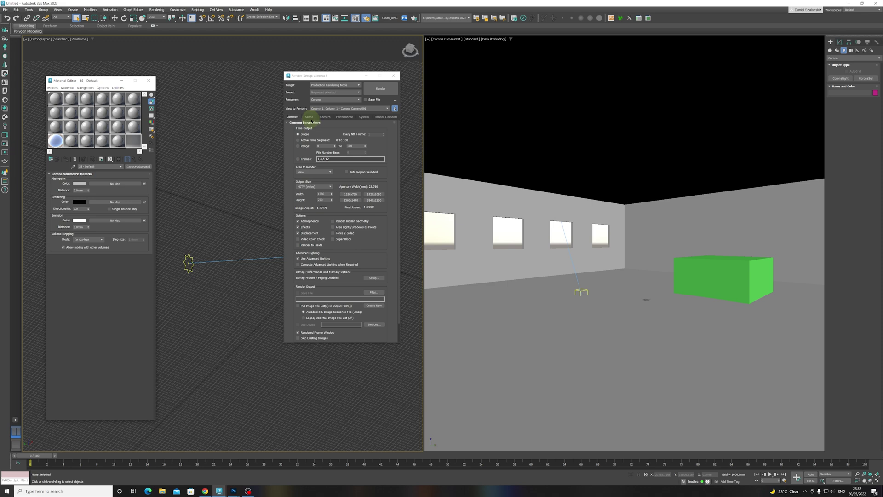
Step: Enable Global volume material on the Scene tab and instance the volume material into it
click(309, 117)
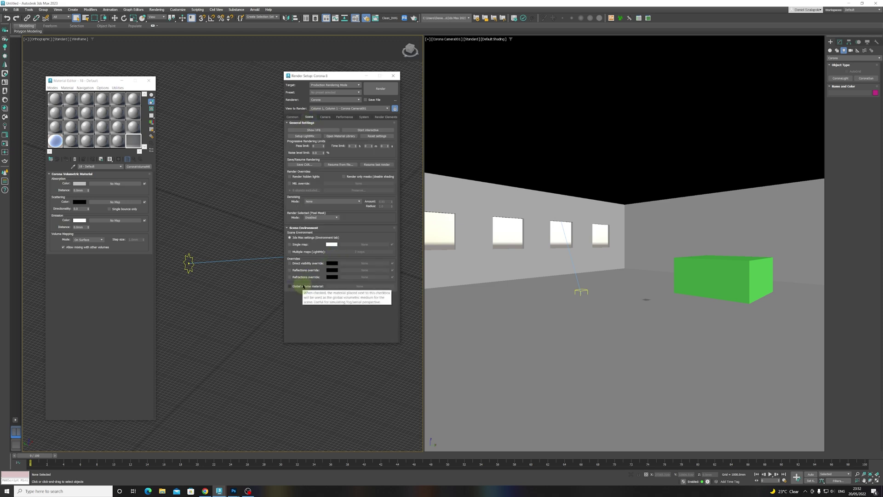
click(306, 287)
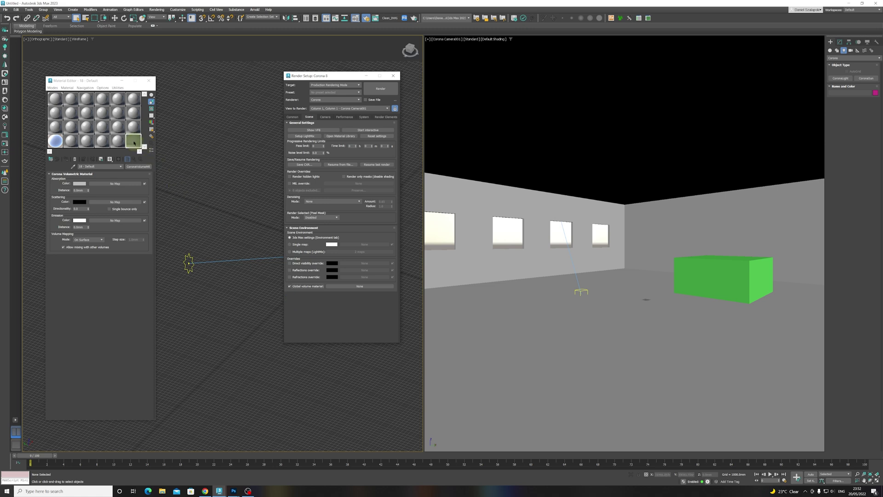
drag(133, 141, 359, 286)
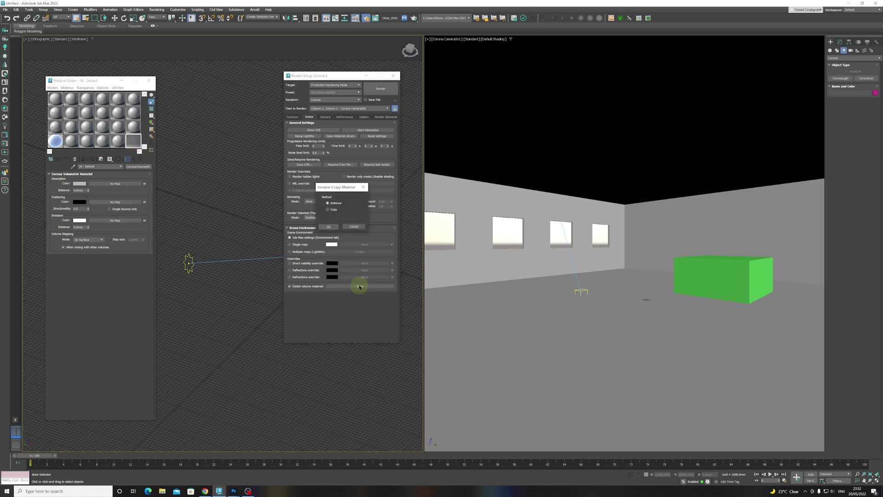
click(330, 227)
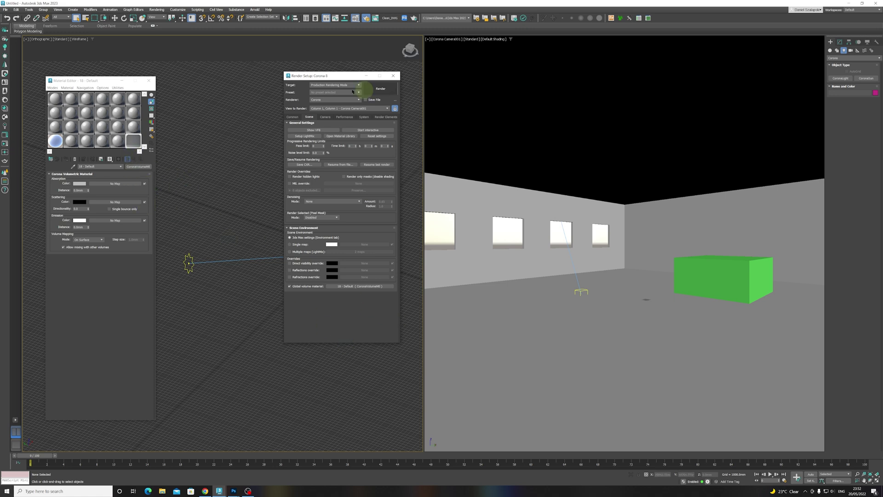
Step: Add the CESSENTIAL_Volumetrics render element
click(382, 118)
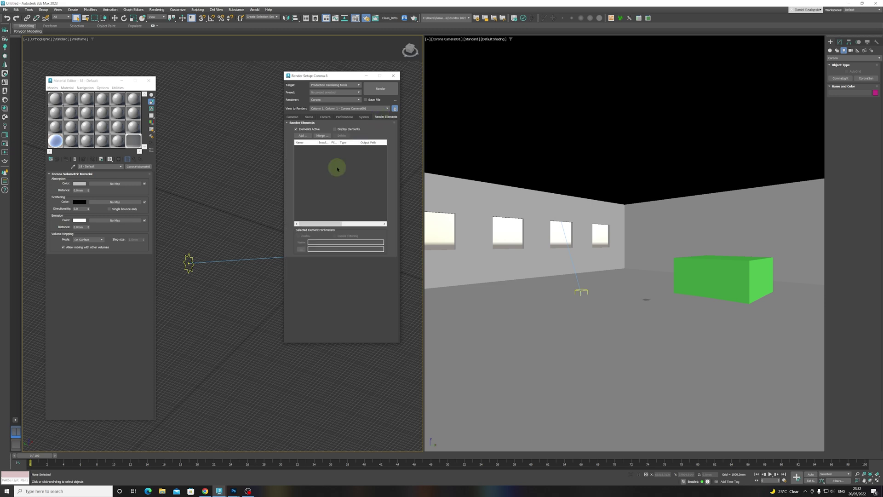
click(304, 136)
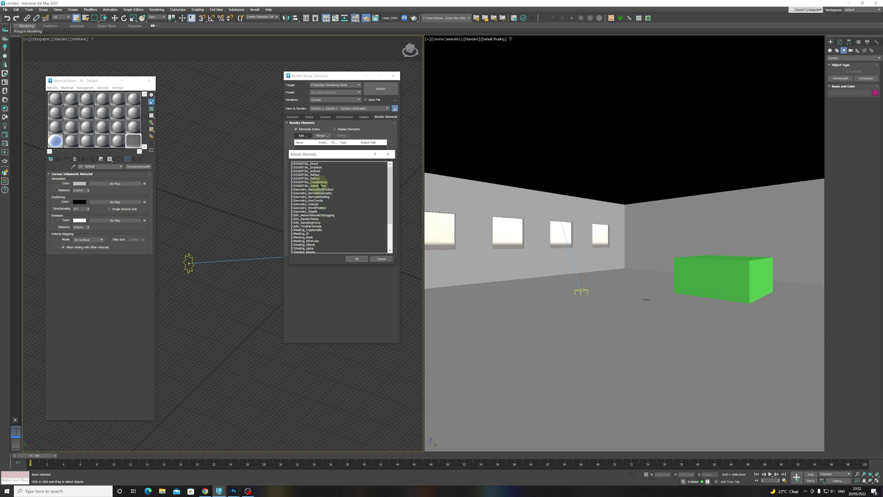
click(321, 185)
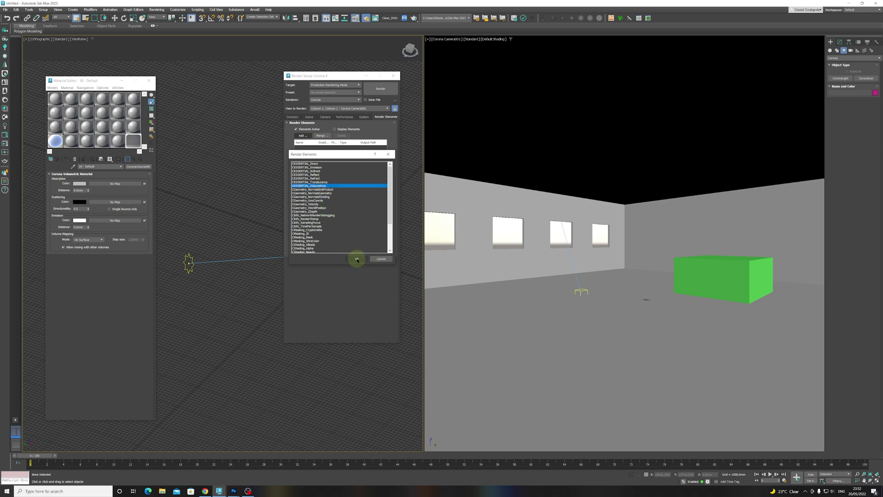
click(356, 259)
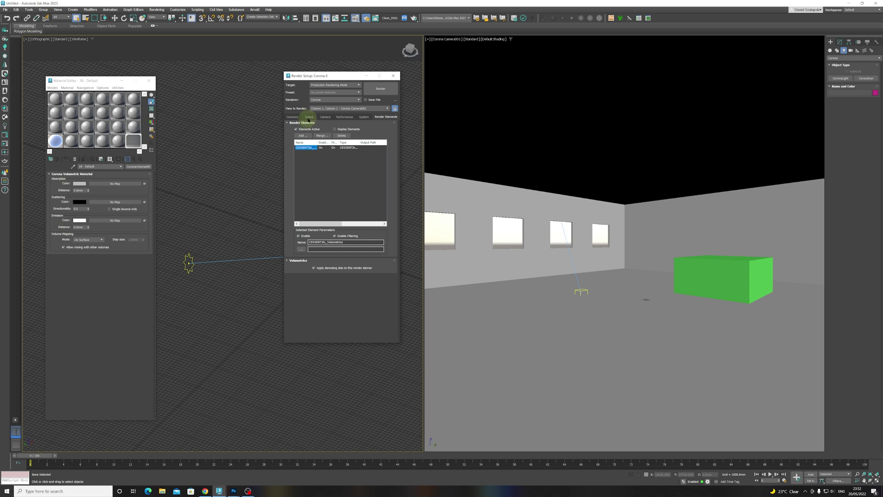
Step: Start an interactive render from the Scene tab and move the frame buffer up and left
click(309, 118)
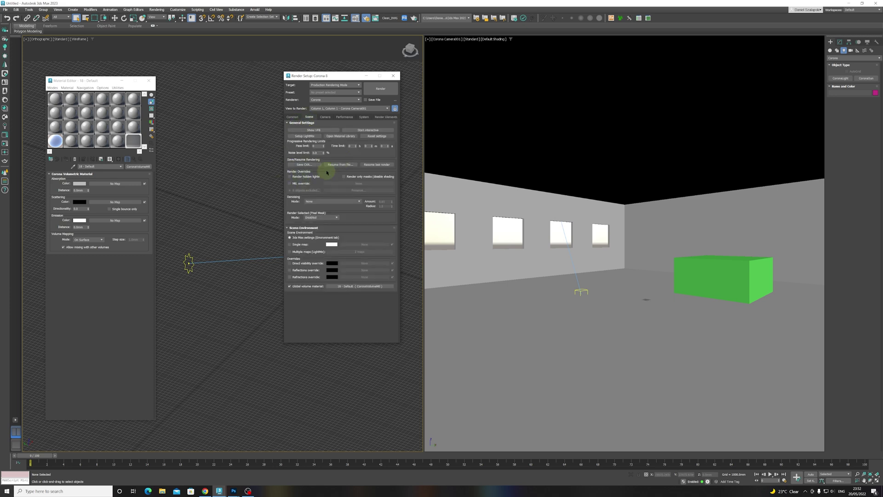
click(377, 131)
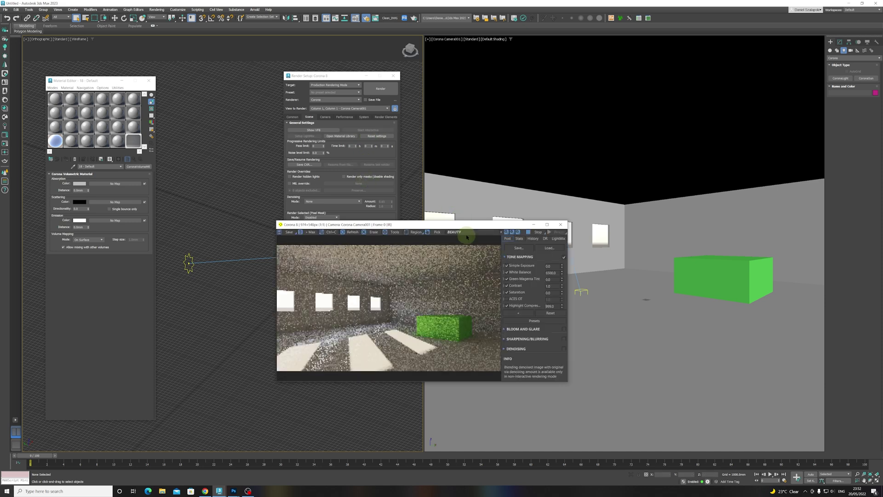
drag(461, 227, 425, 114)
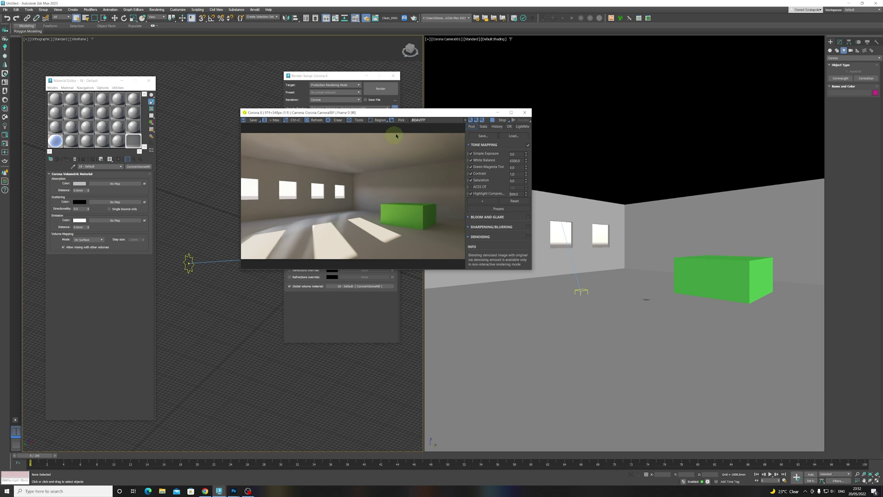
drag(415, 113, 399, 81)
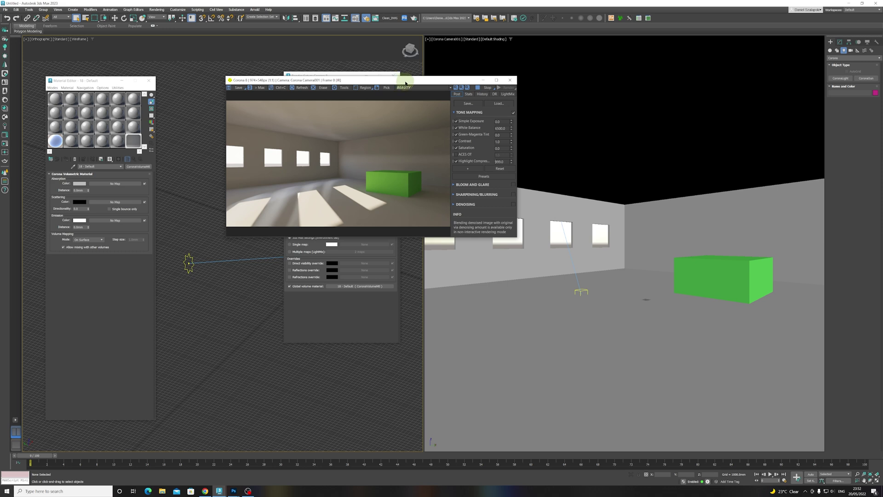
drag(408, 82, 367, 53)
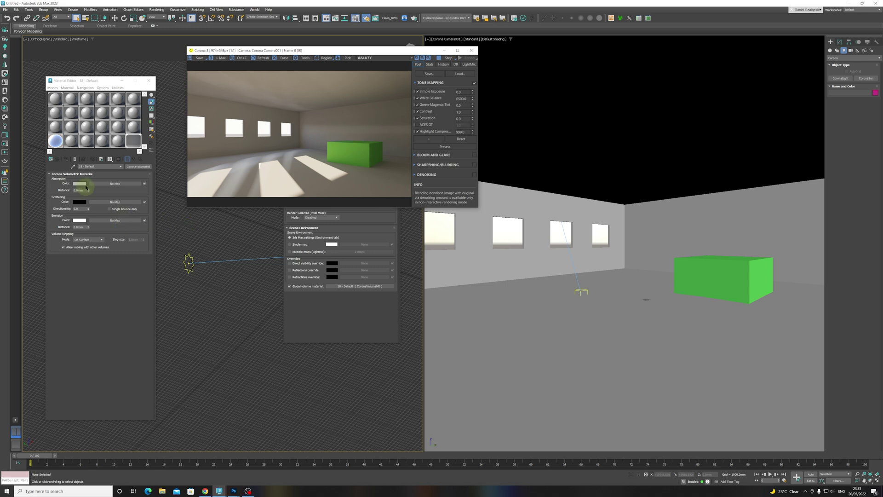
Step: Lighten the fog's absorption colour to grey 149 and set absorption distance to 4000 mm
click(84, 184)
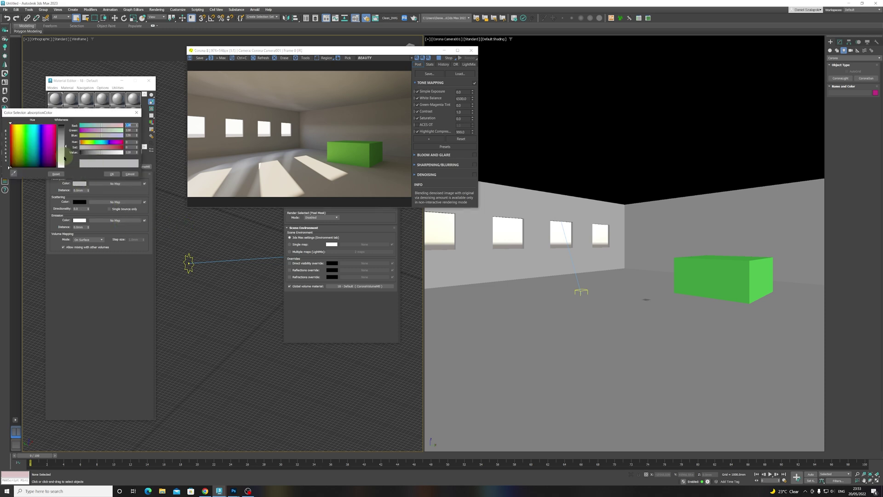
drag(67, 144, 66, 149)
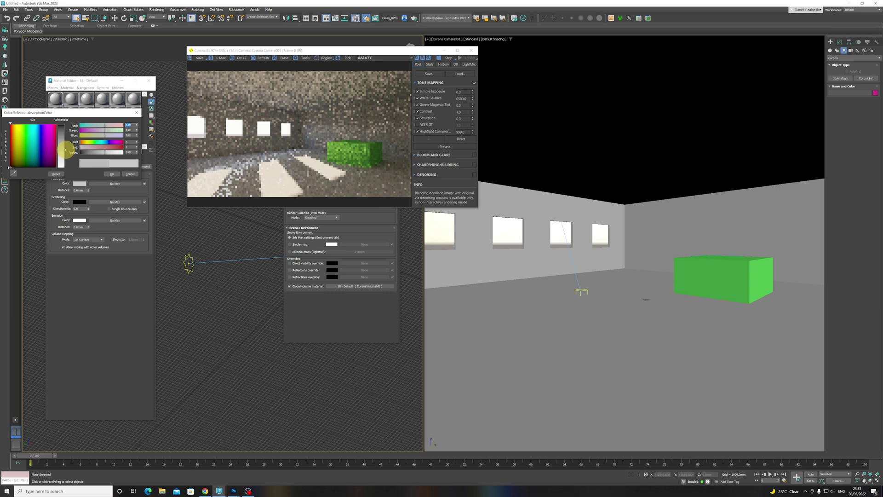
click(116, 174)
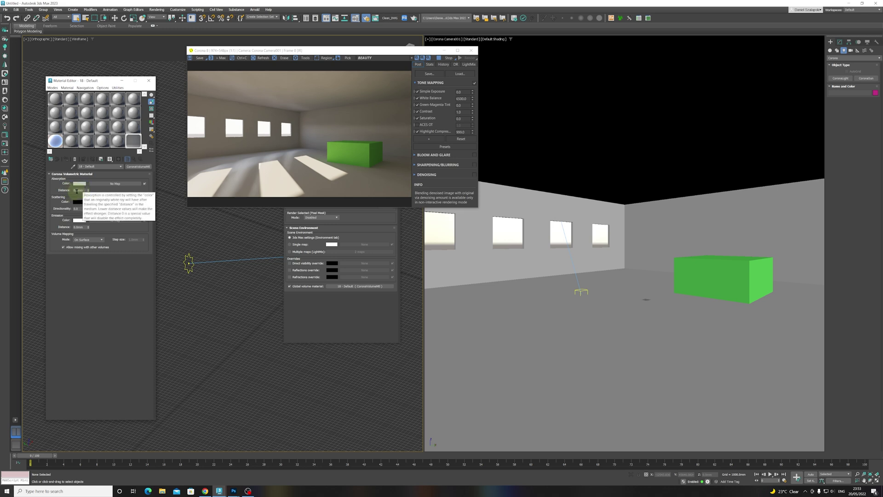
click(79, 190)
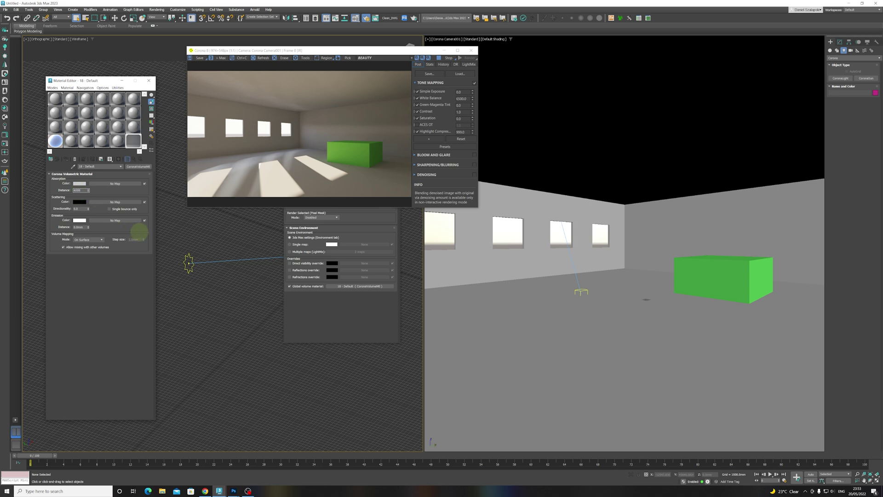
text(4000)
key(Return)
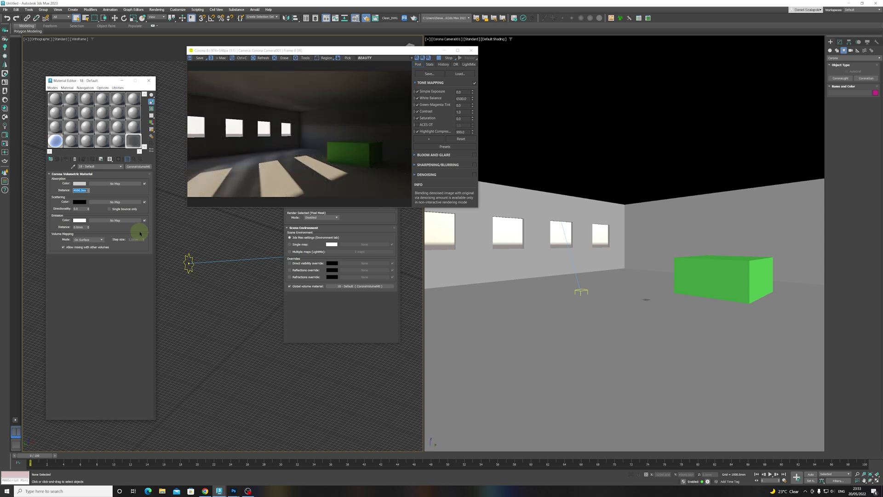
Step: Set the fog's scattering colour to grey 185
click(79, 202)
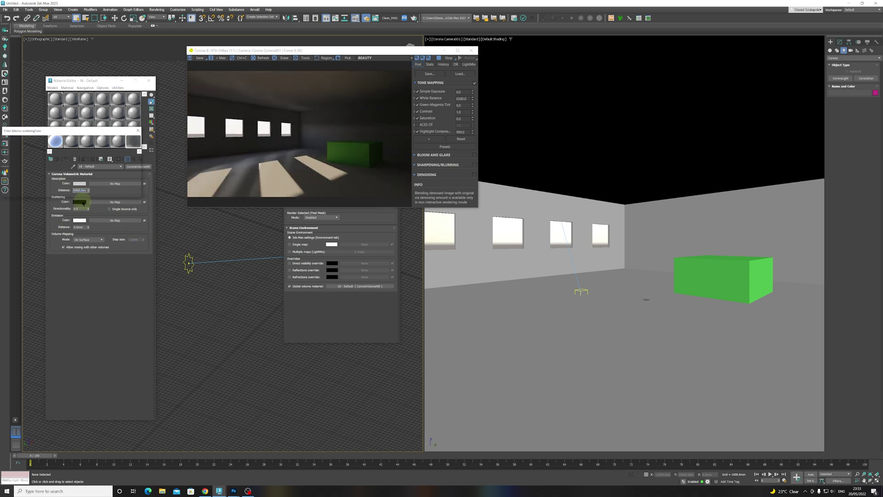
drag(67, 143, 65, 172)
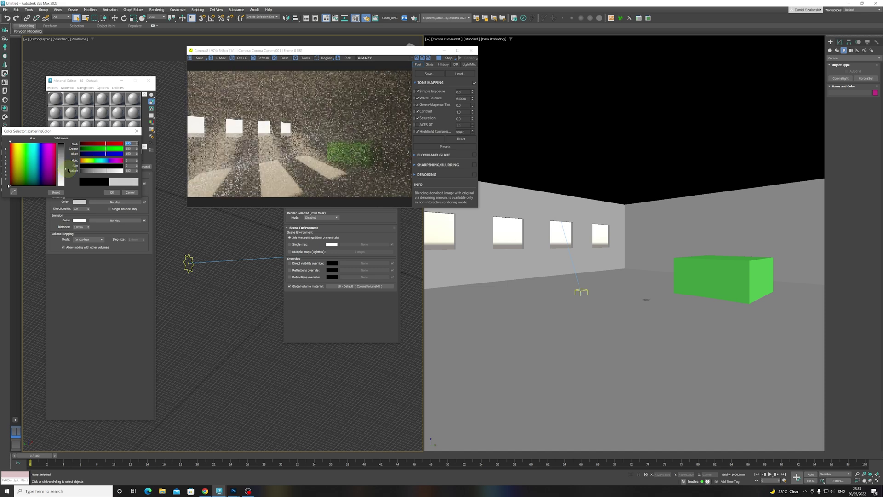
click(114, 192)
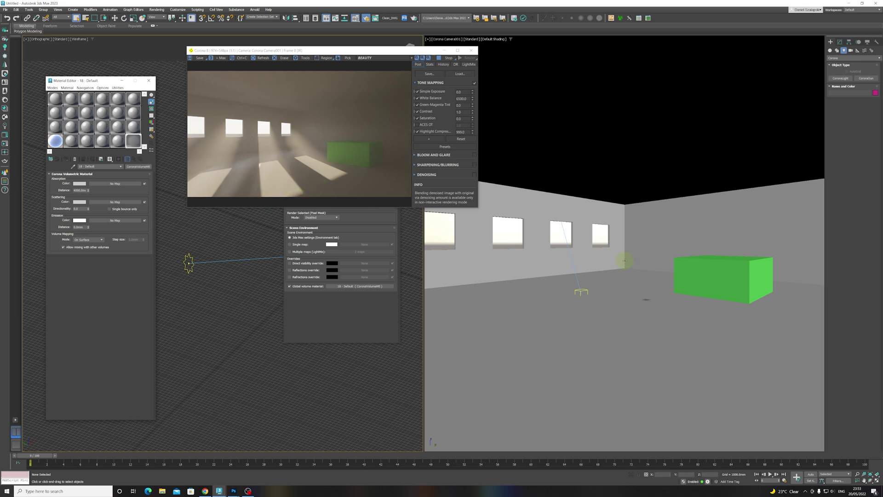
Step: Copy the volumetric material to a new slot, set Inside Volume mapping, and assign it to Box002
click(696, 272)
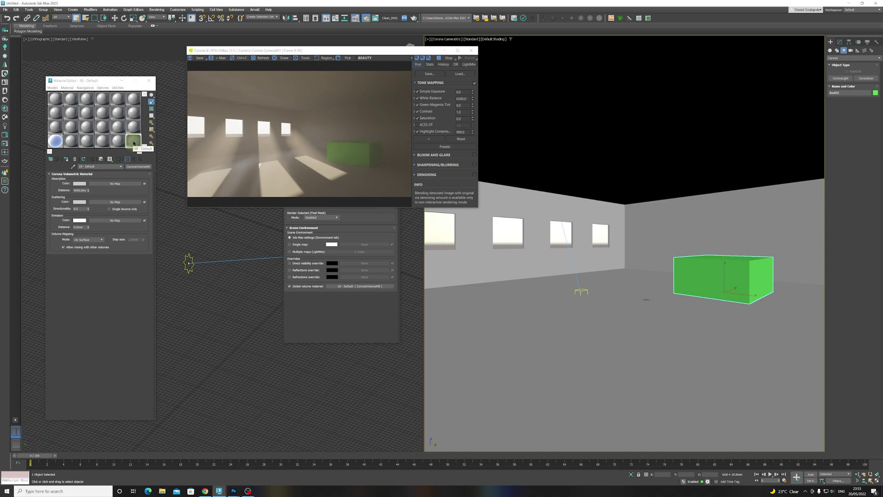
drag(135, 142, 133, 125)
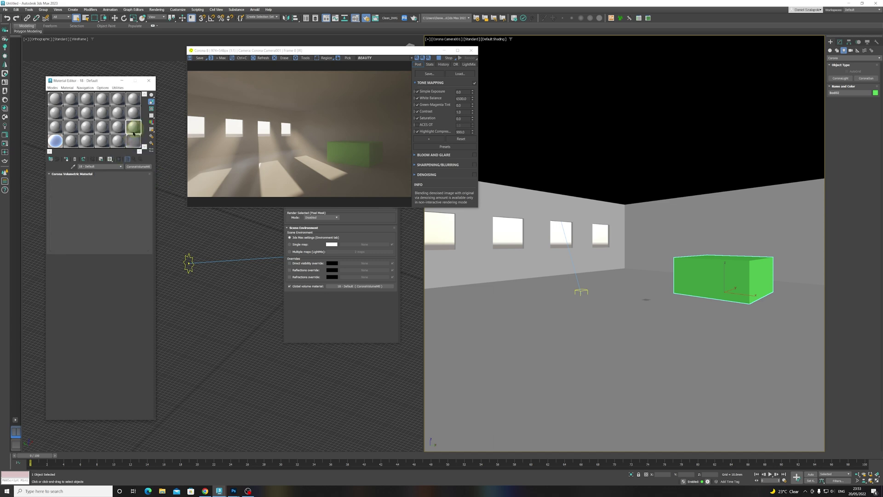
click(99, 166)
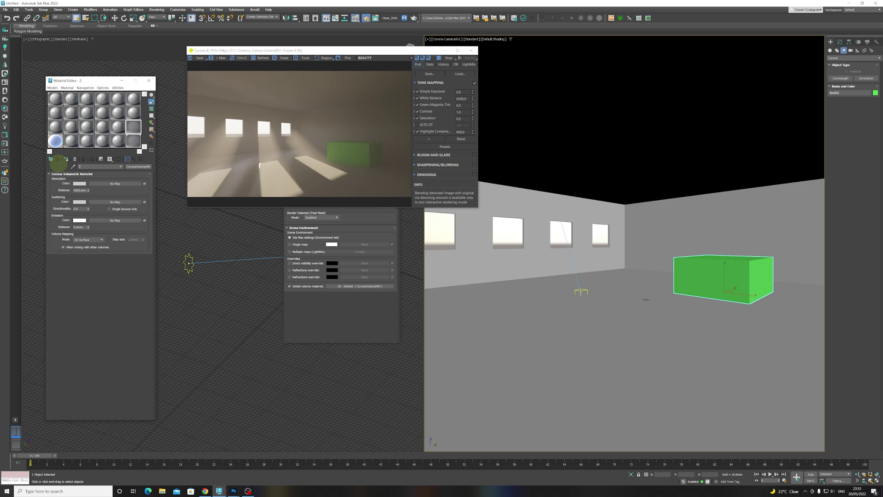
click(94, 239)
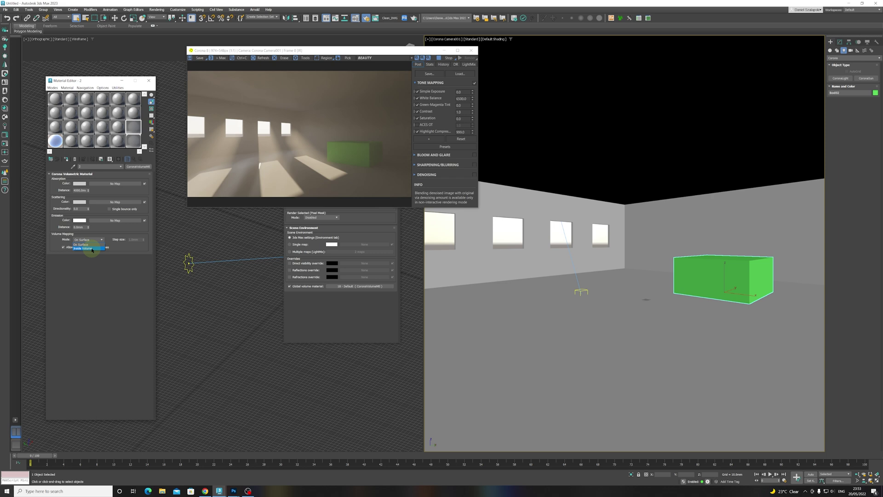
click(92, 248)
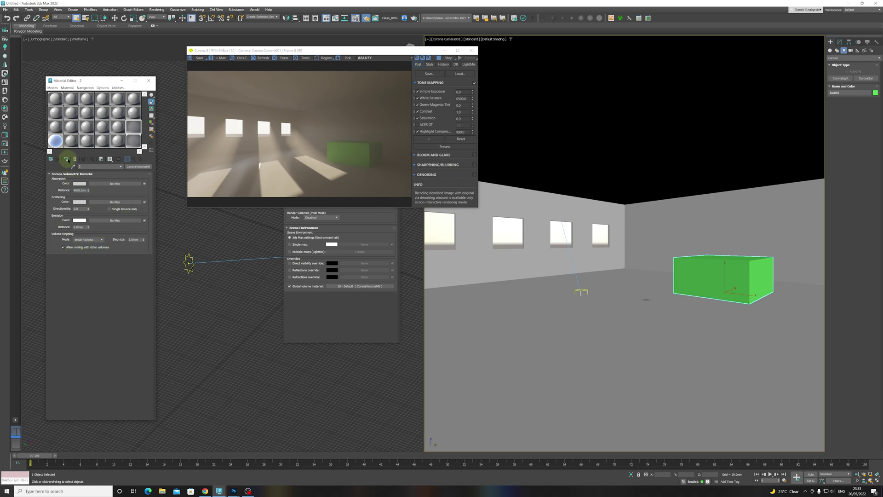
click(67, 159)
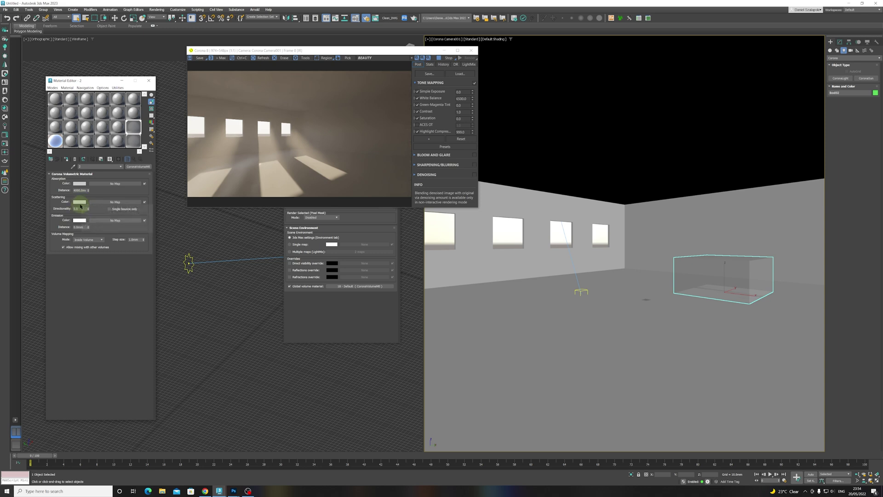
Step: Set the box volume's scattering colour to pink red (224, 98, 98)
click(80, 201)
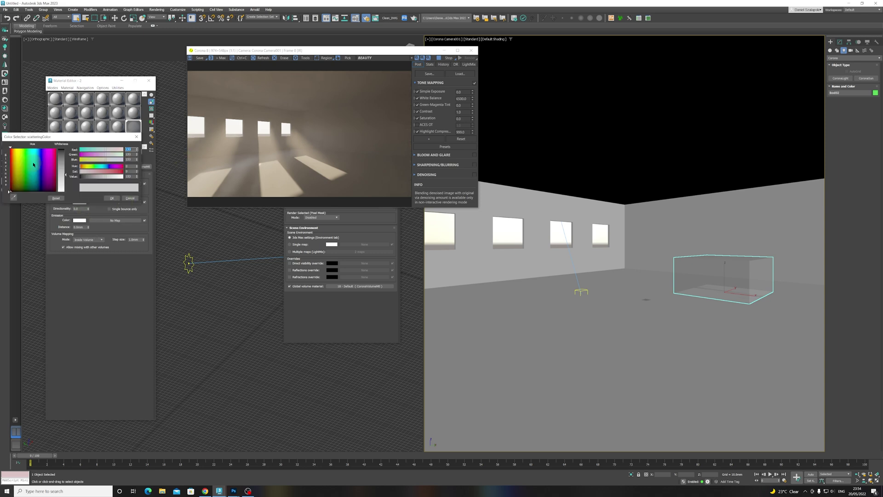
click(11, 160)
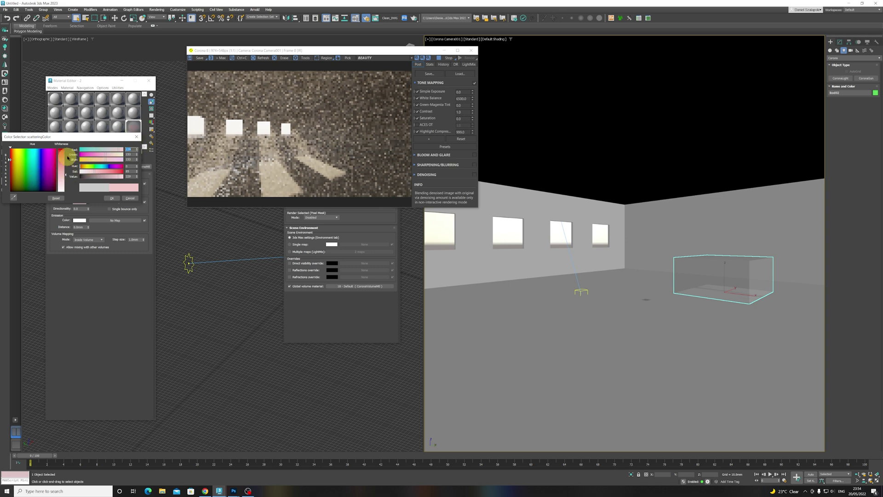
drag(65, 175, 66, 165)
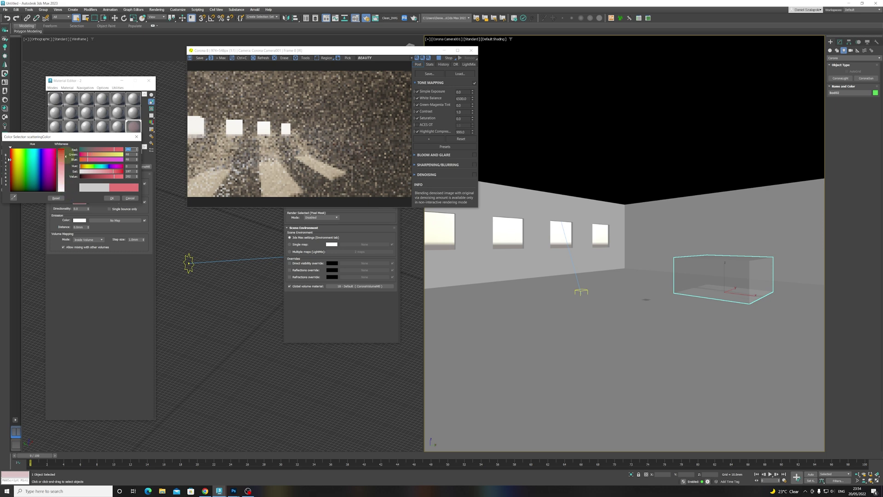
click(112, 198)
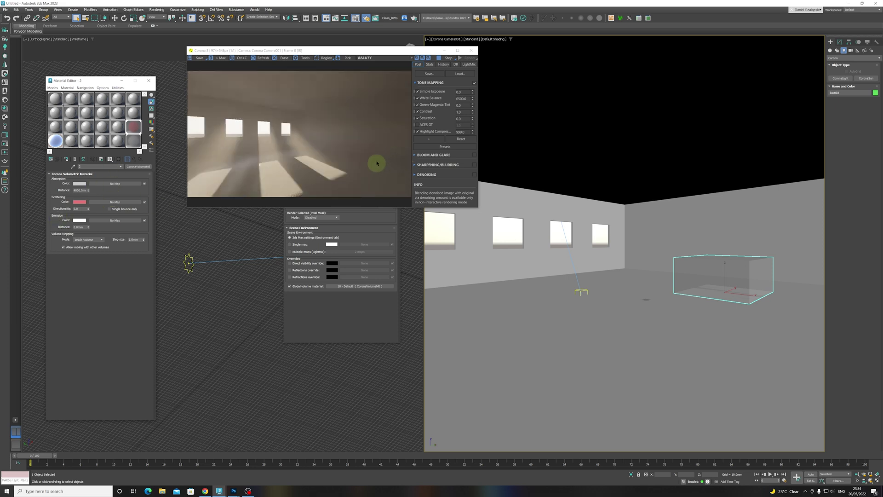
Step: Set the box volume's absorption distance to 380 mm, then 1000 mm
double_click(81, 190)
text(380)
key(Return)
text(1000)
key(Return)
key(Return)
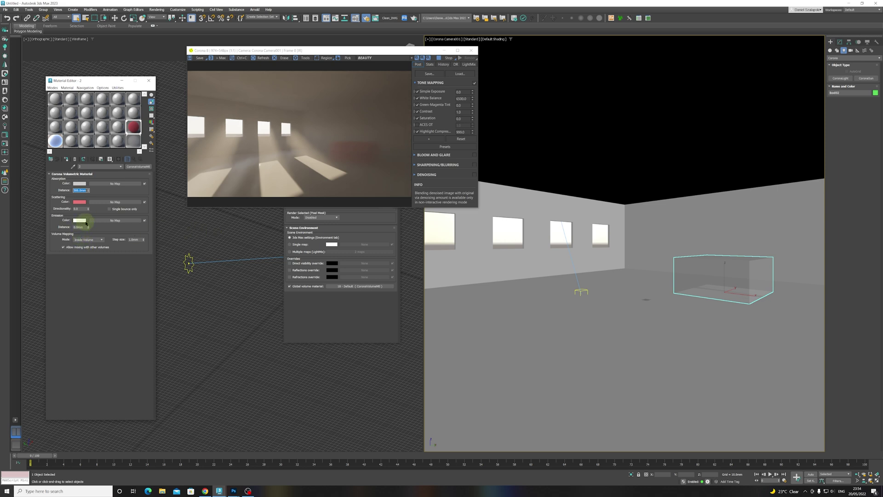
Step: Set the box volume's absorption colour to deep red (175, 41, 41)
click(81, 184)
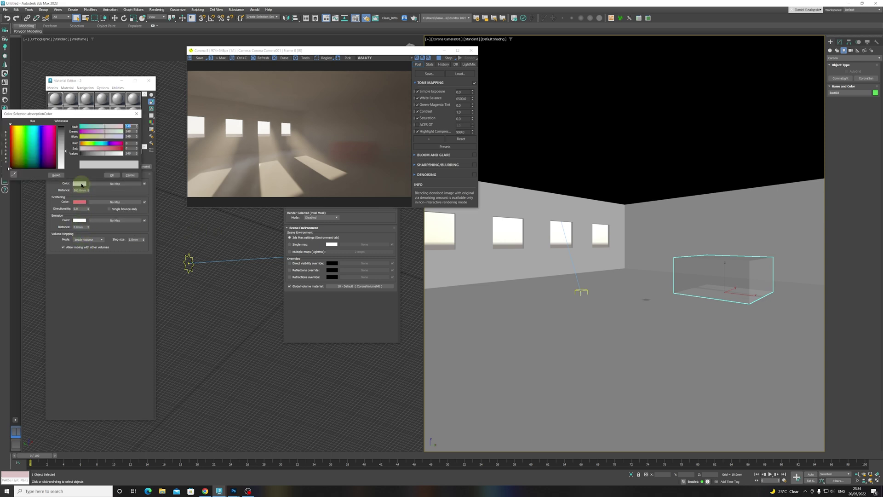
click(13, 142)
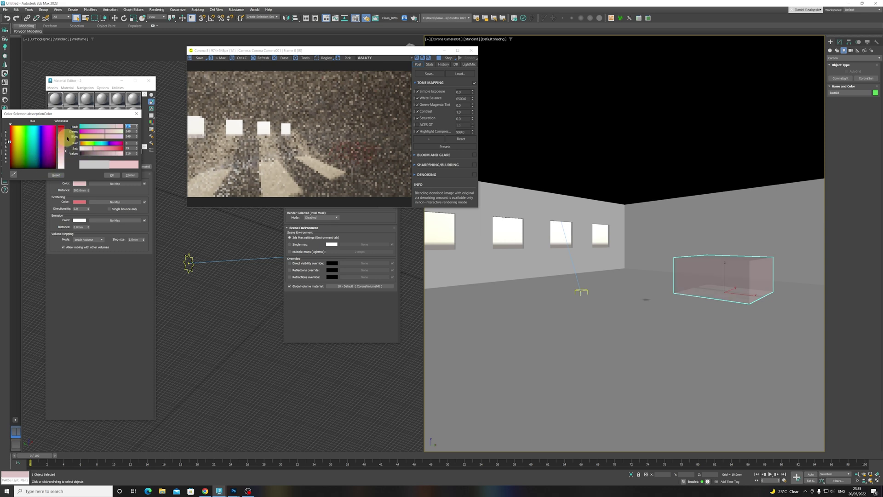
drag(65, 151, 67, 144)
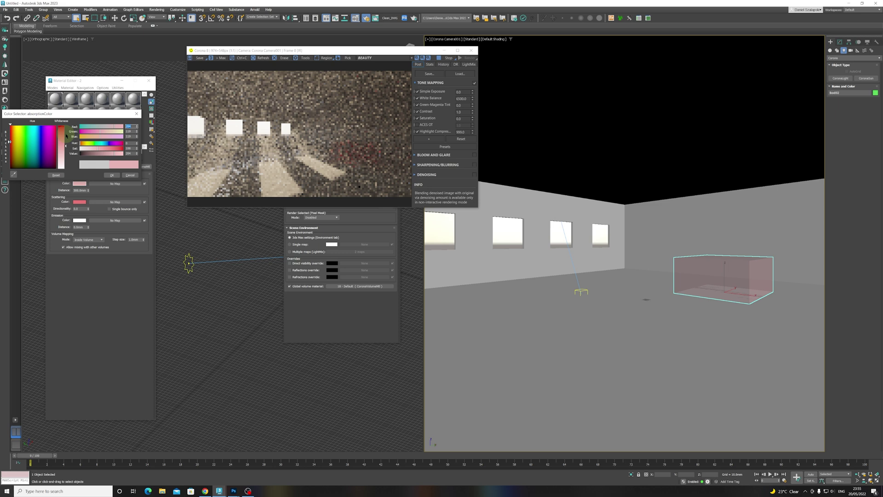
drag(65, 147, 64, 148)
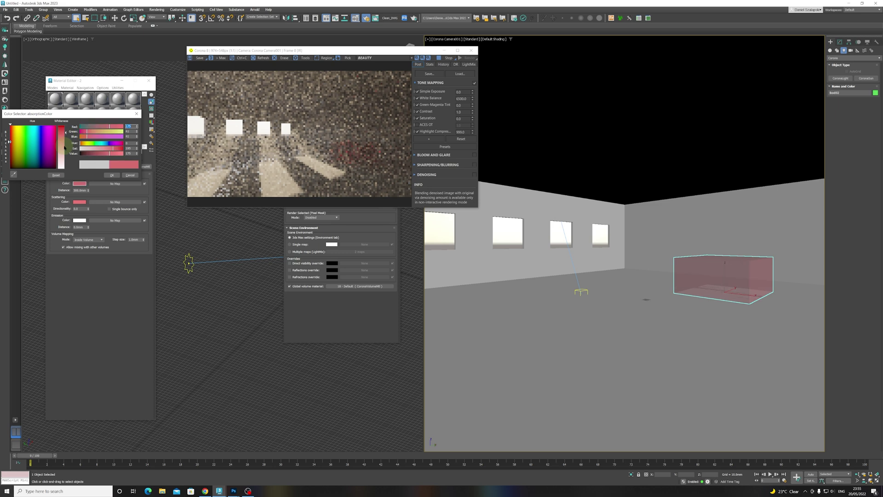
click(112, 175)
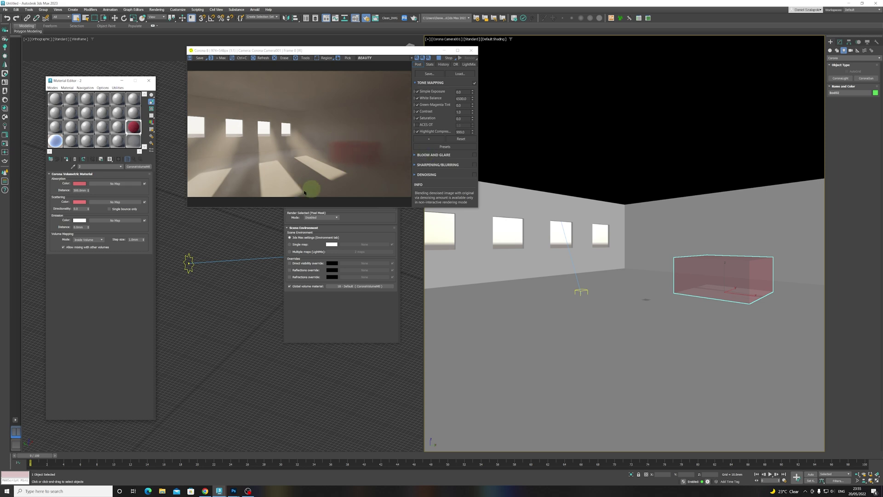
Step: Set the box volume's absorption distance to 50 mm, and 18 - Default's from 300 to 0
double_click(79, 189)
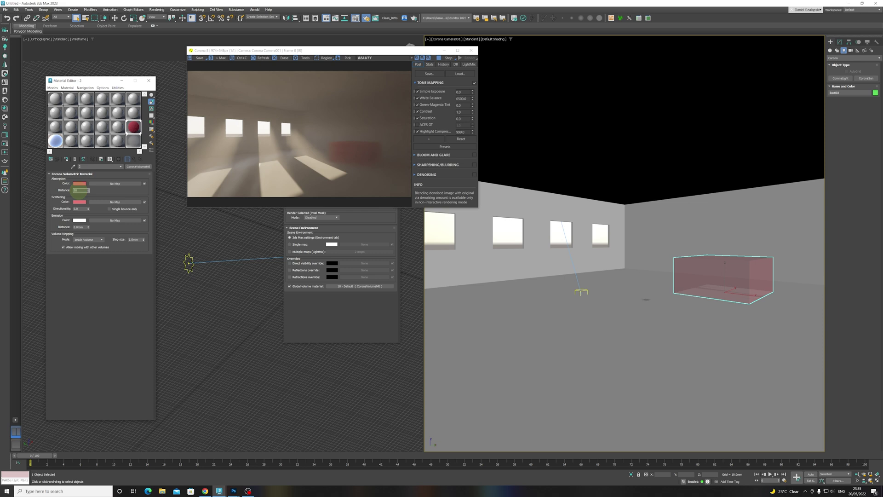
key(Return)
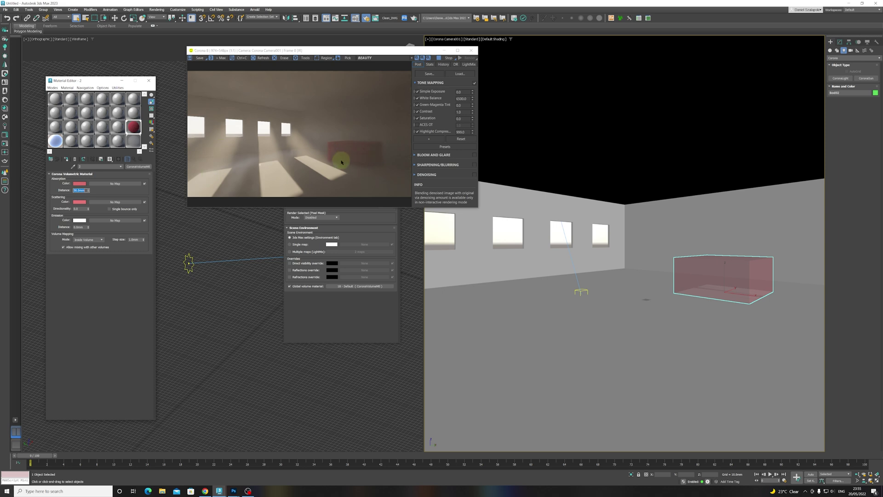
click(134, 140)
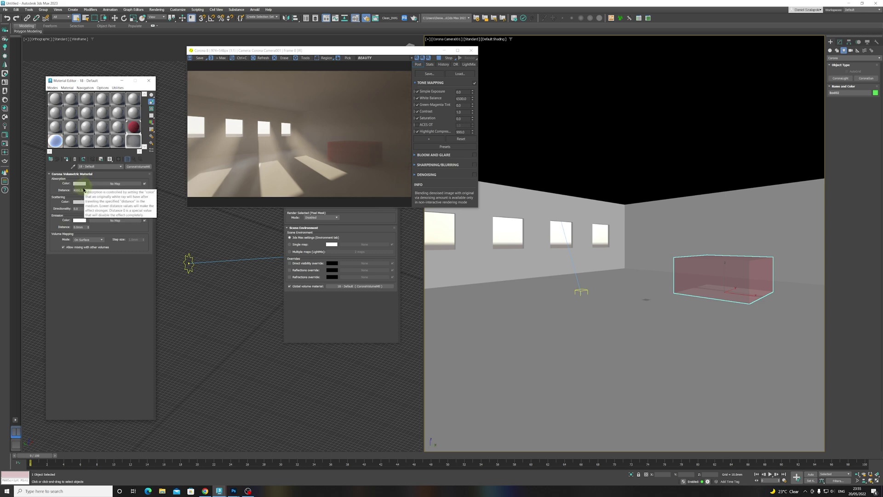
double_click(79, 190)
text(300)
key(Return)
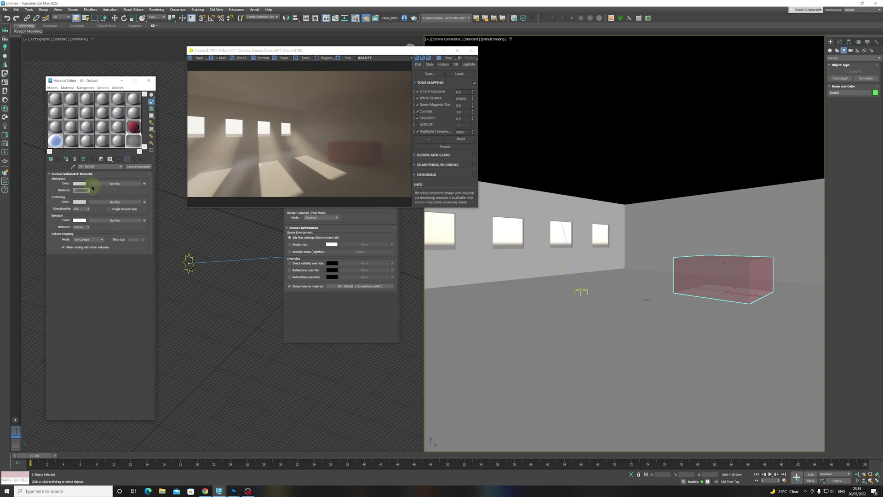
key(Return)
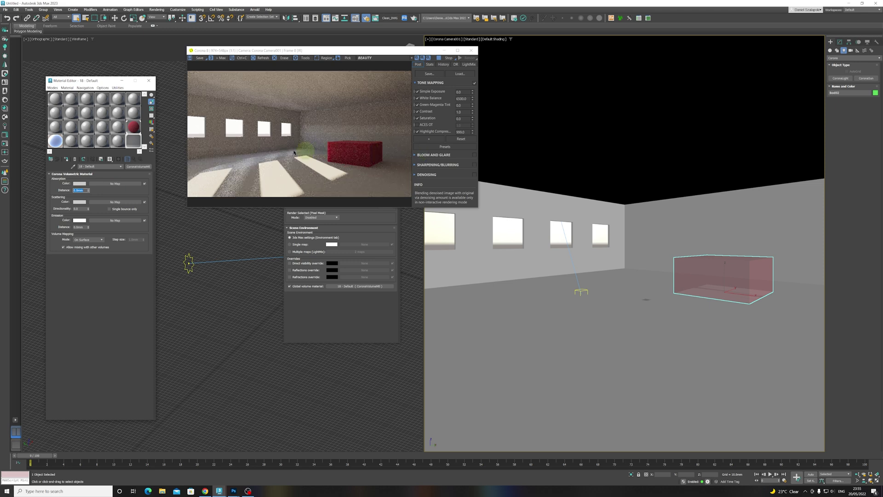
Step: Select the red volumetric material and raise its absorption distance from 500 mm to 5000 mm
click(137, 130)
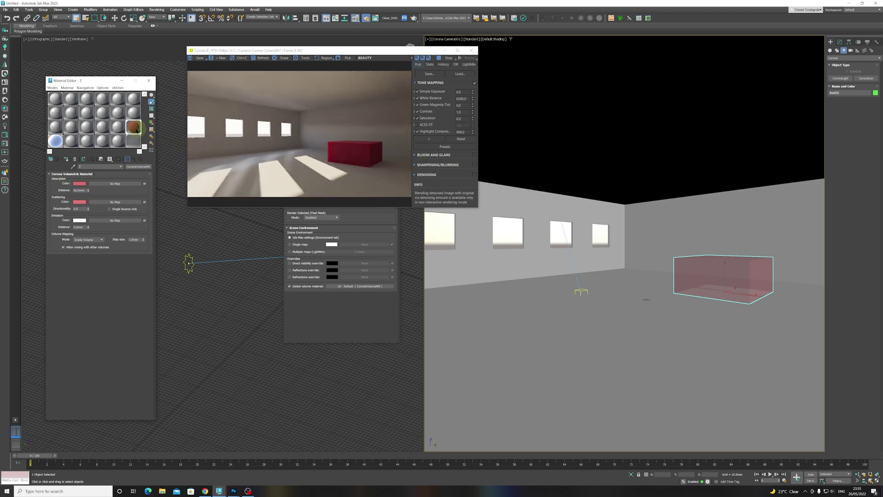
click(81, 190)
key(Return)
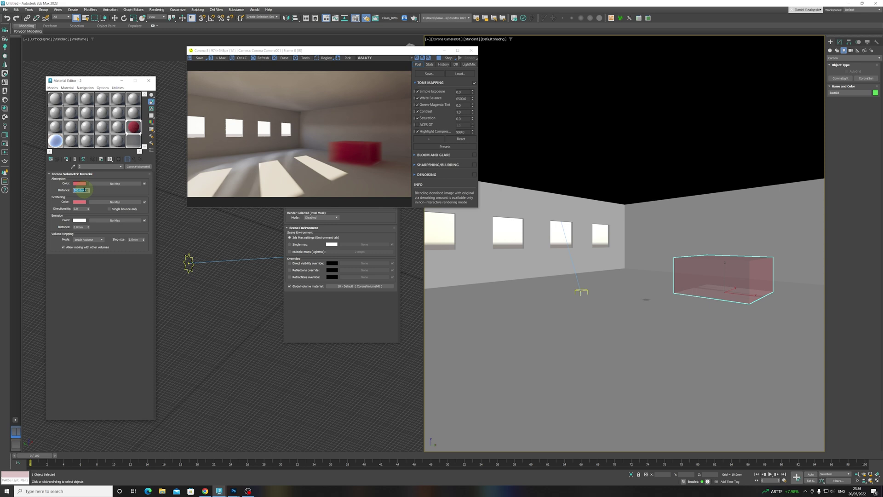
key(Return)
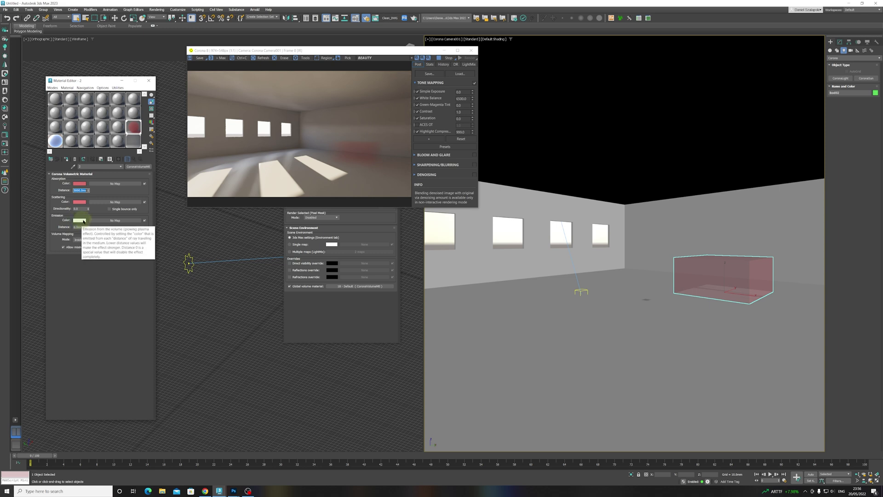
Step: Set emission distance to 1.0 mm and copy the pink scattering colour onto the emission colour
click(79, 227)
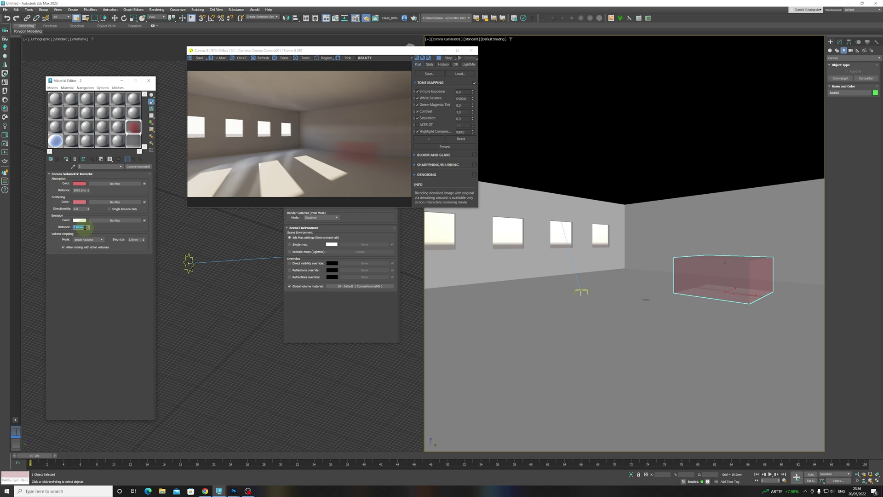
text(1)
key(Return)
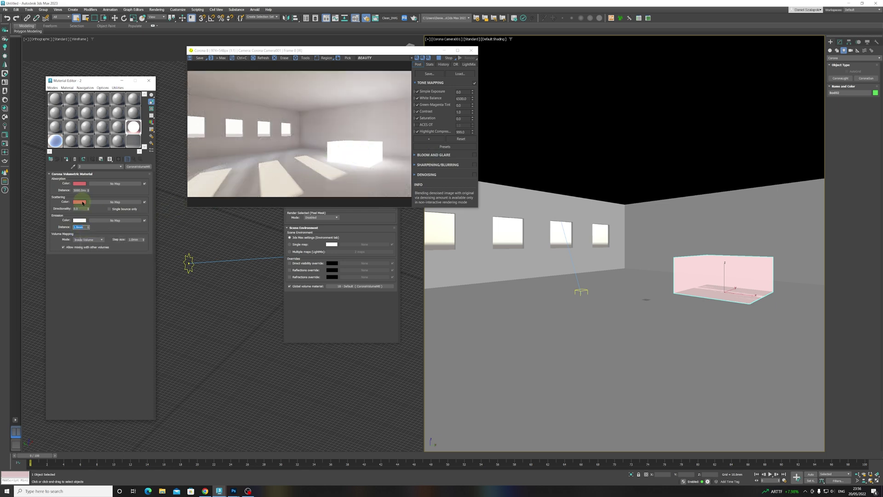
drag(83, 202, 82, 220)
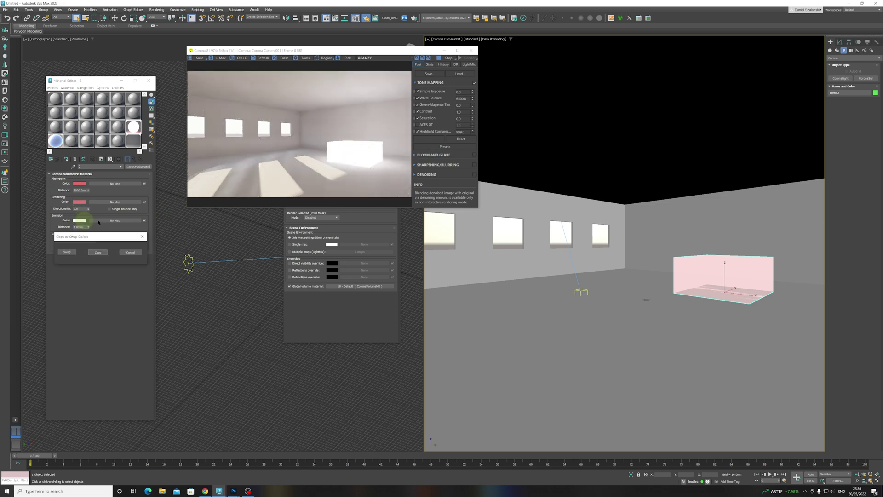
click(98, 252)
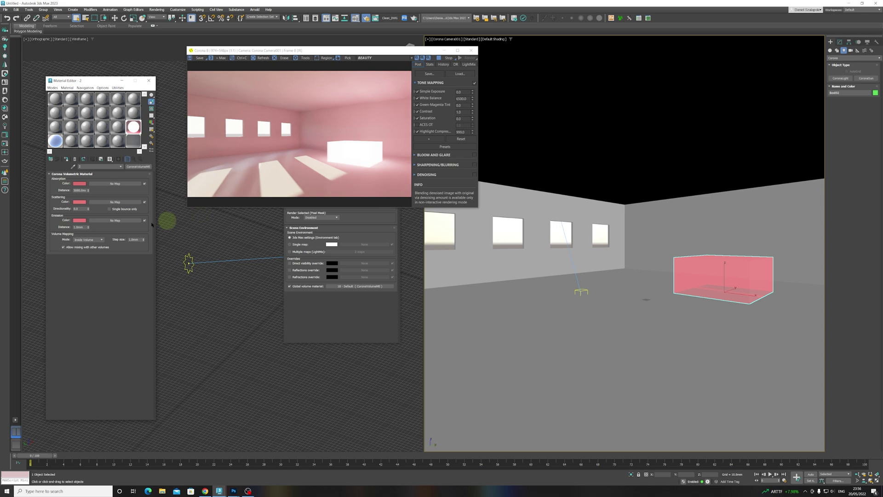
double_click(79, 227)
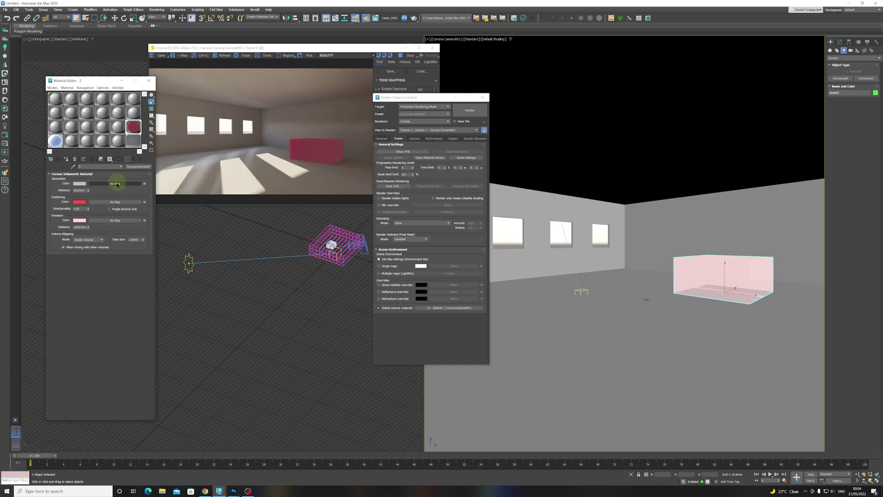
Step: Load a Smoke map into the volume material's Emission colour slot
click(115, 220)
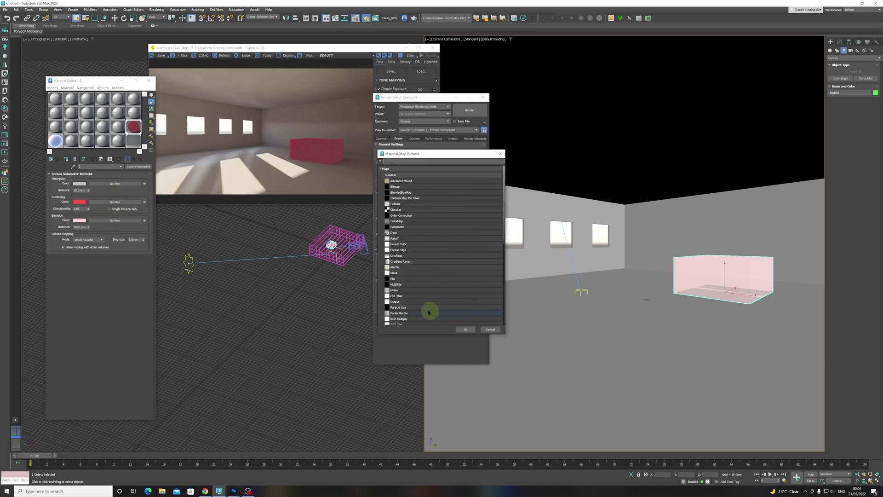
scroll(441, 298, down, 5)
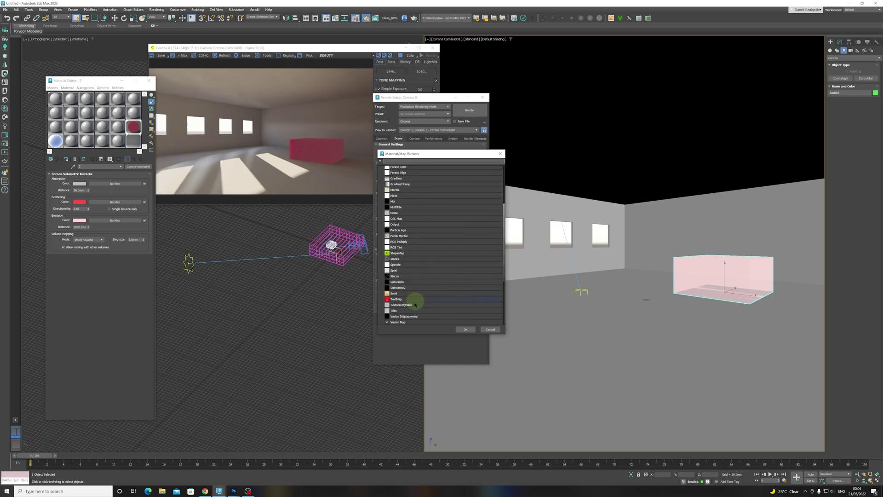
scroll(416, 304, down, 2)
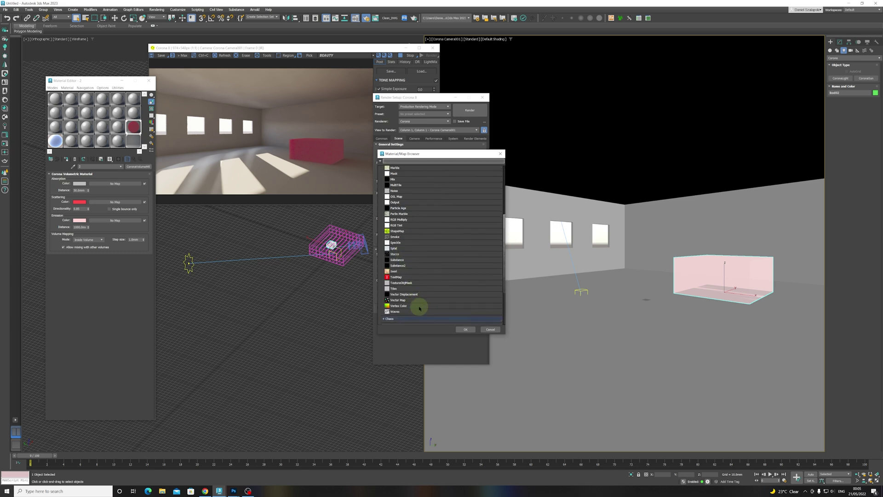
click(404, 242)
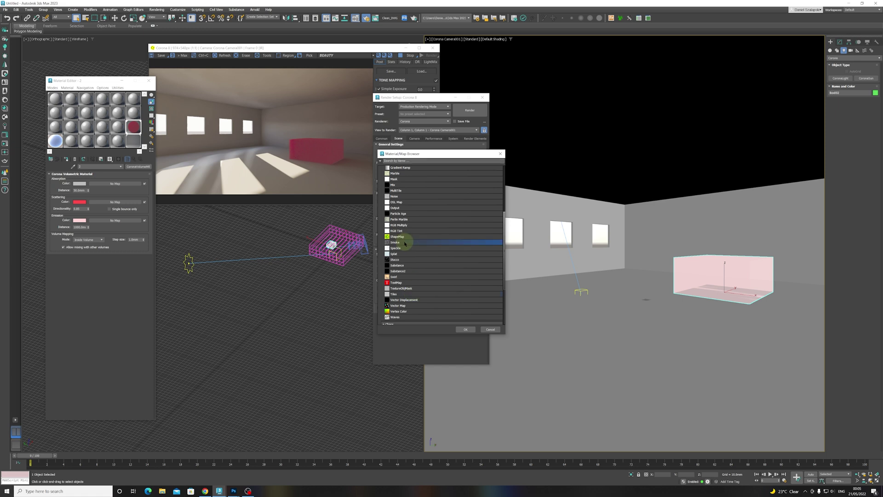
click(466, 330)
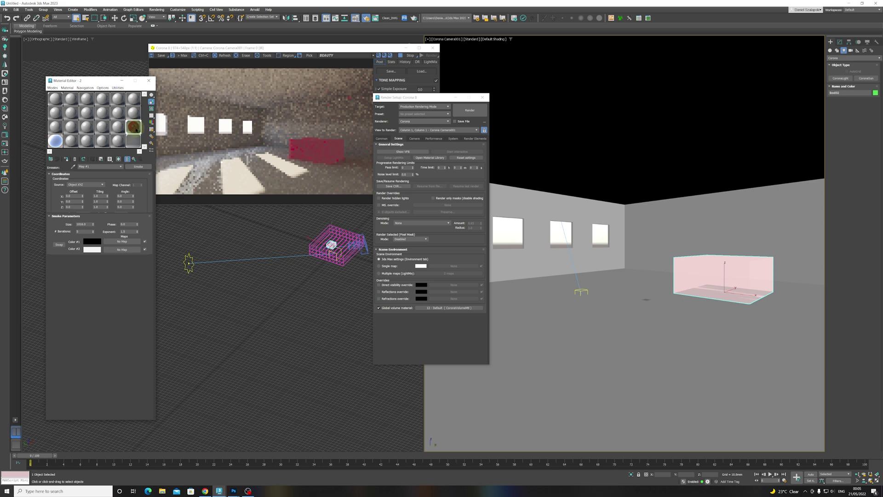
Step: Copy the Smoke map to the Scattering and Absorption slots and set Absorption Distance to 5000mm
double_click(134, 127)
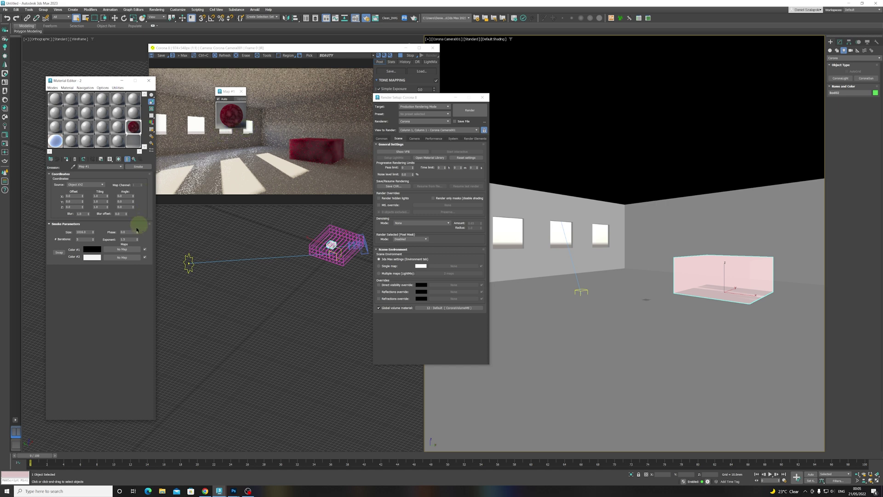
click(134, 159)
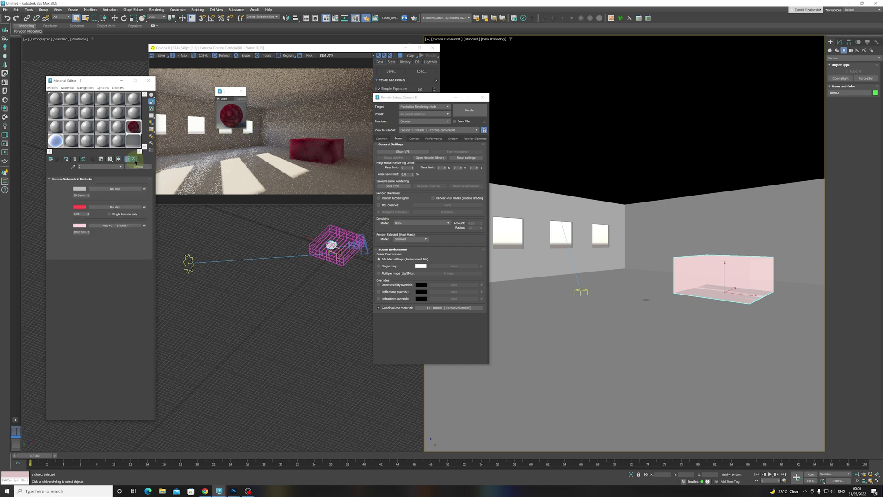
drag(107, 221, 112, 201)
click(97, 267)
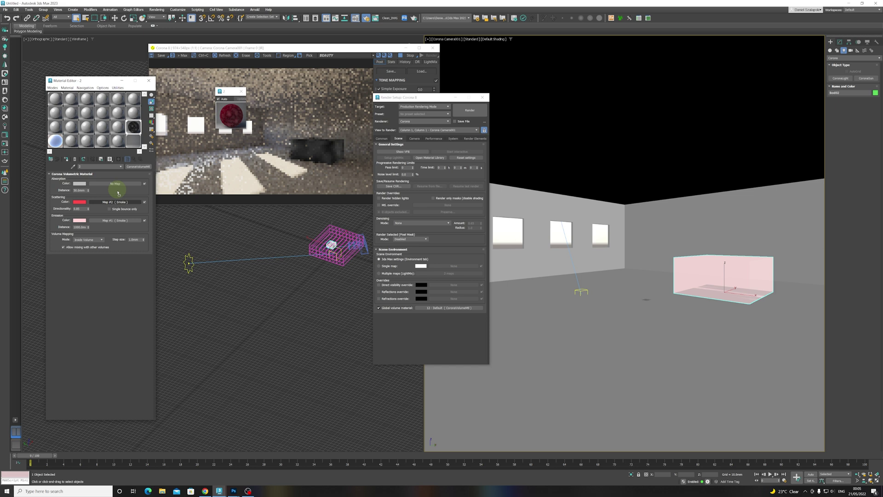
drag(124, 201, 125, 219)
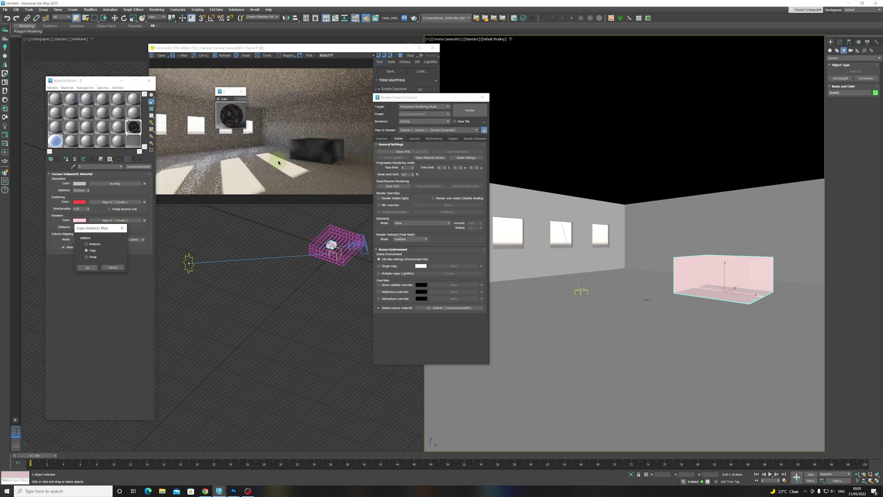
click(87, 267)
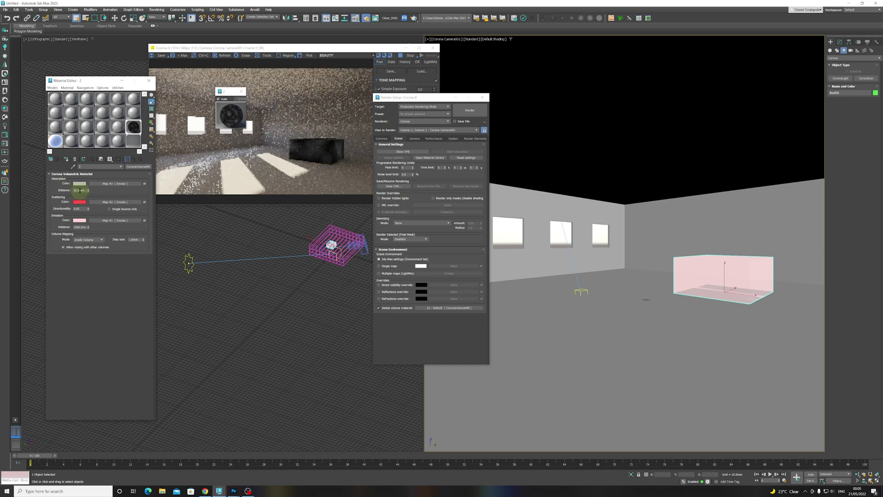
double_click(79, 190)
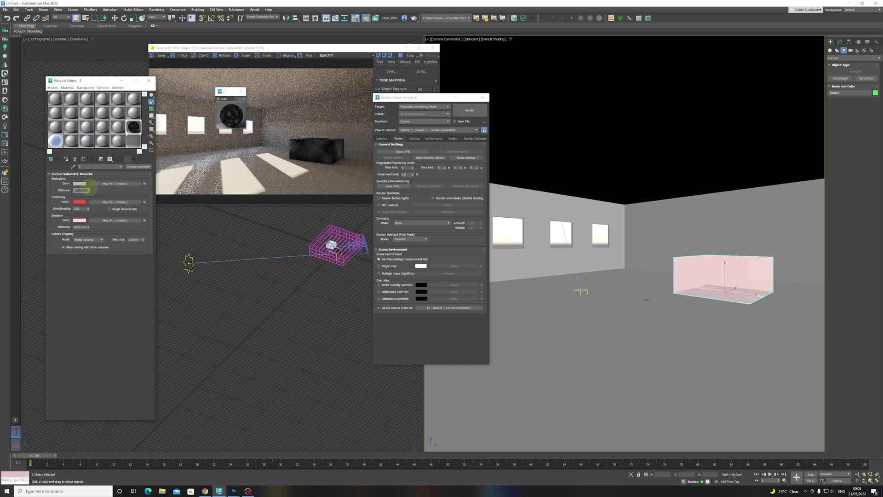
text(5000)
key(Return)
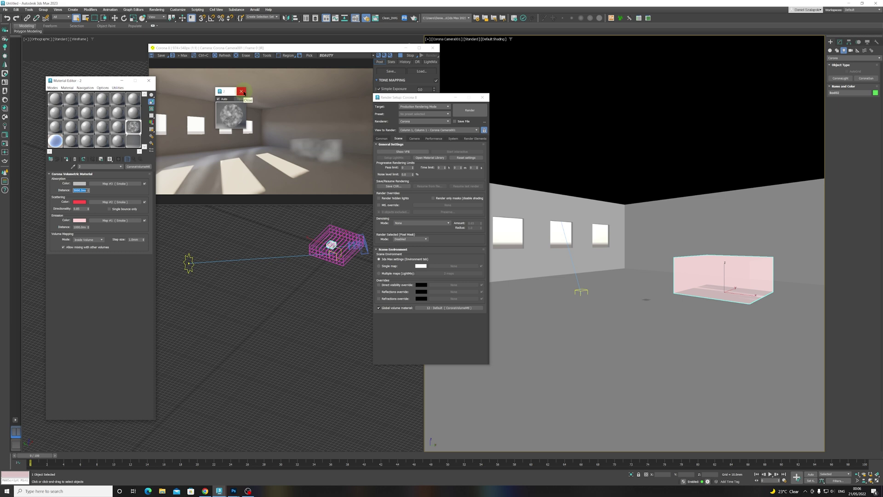
Step: Close the material editor, render settings and frame buffer, then bring up the forest cabin scene
click(242, 91)
click(149, 81)
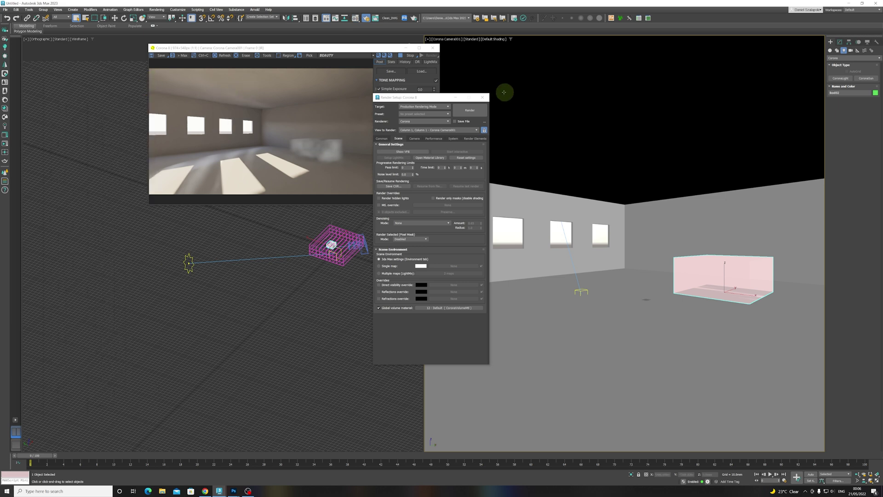
click(482, 97)
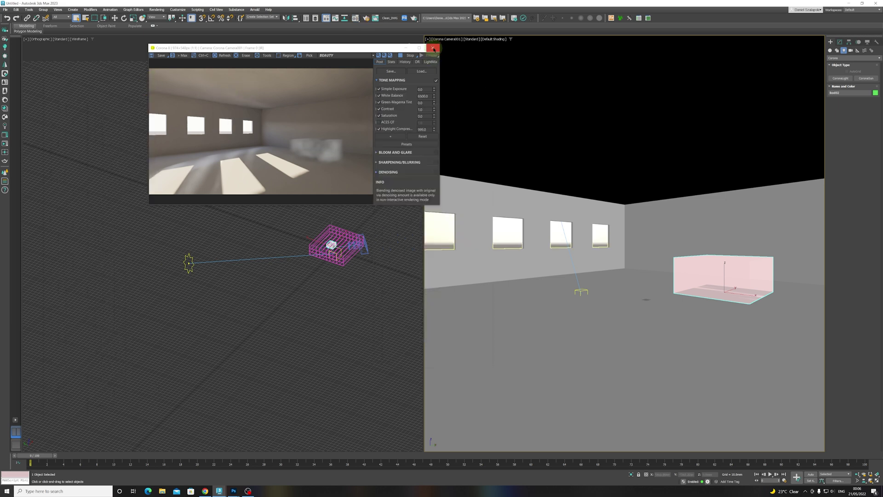
click(432, 48)
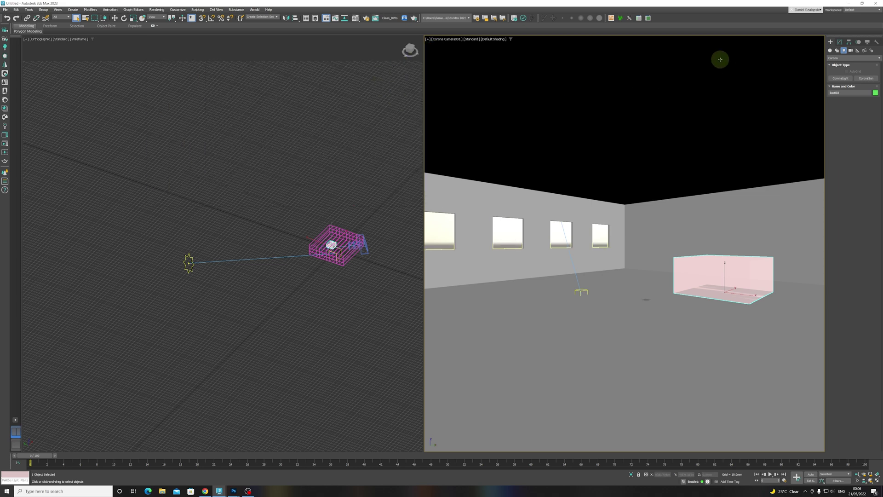
click(851, 4)
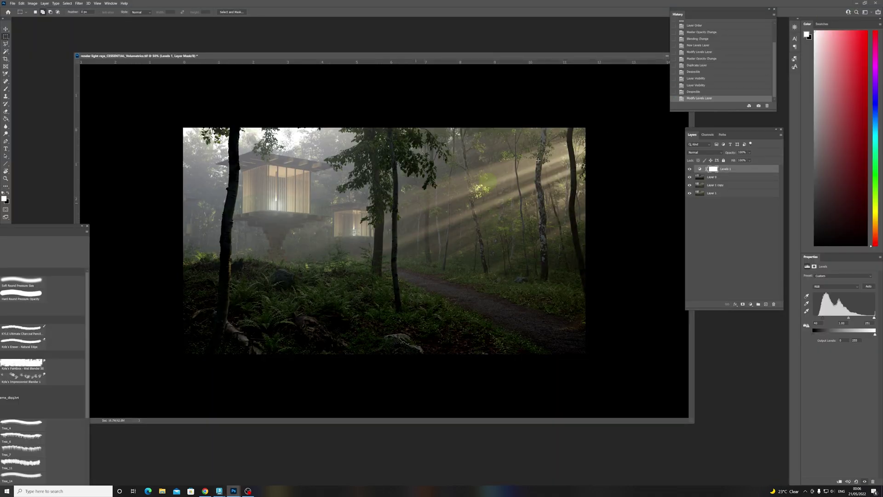
click(865, 3)
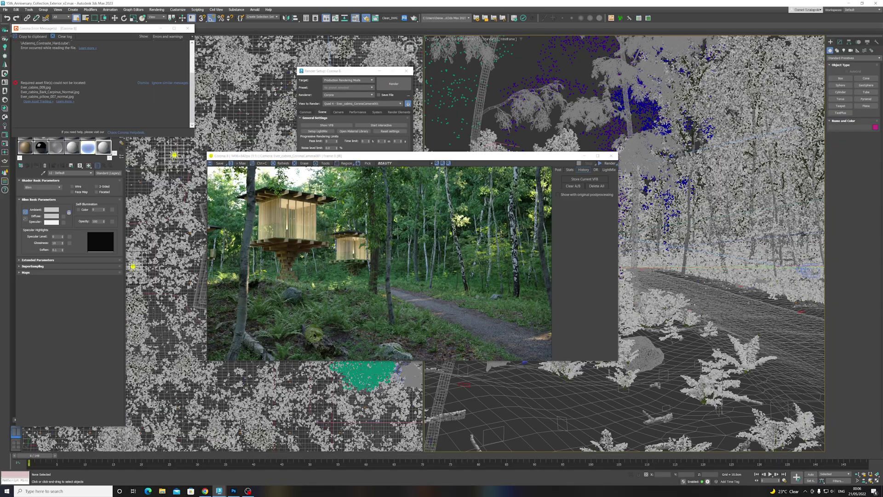
Step: Drag the Corona frame buffer and error message window aside, uncovering Render Setup and the Material Editor
drag(411, 157, 427, 124)
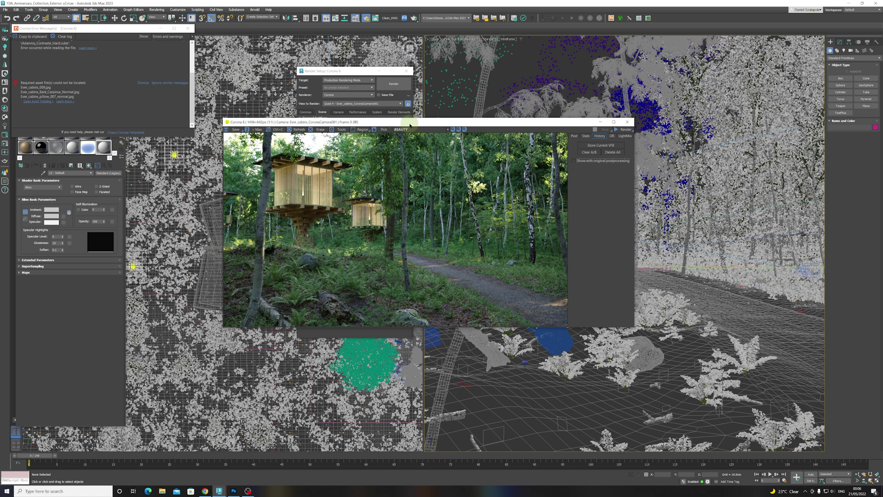
drag(409, 125, 422, 144)
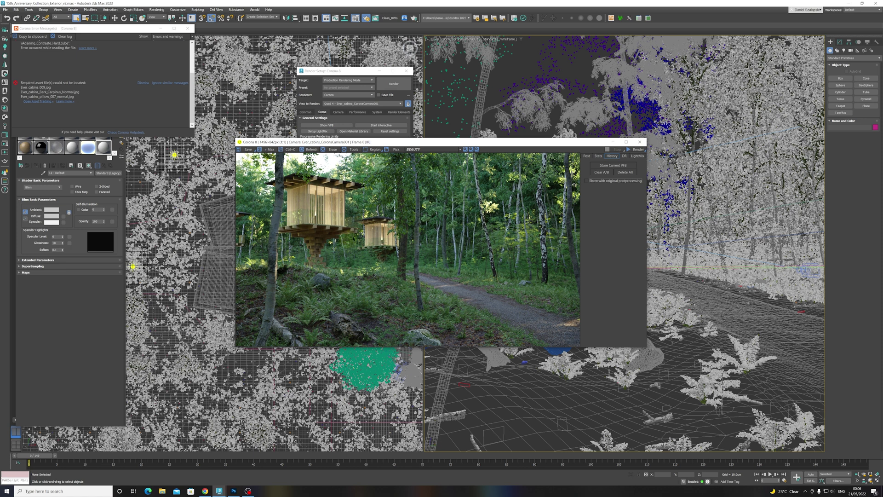
drag(492, 141, 451, 144)
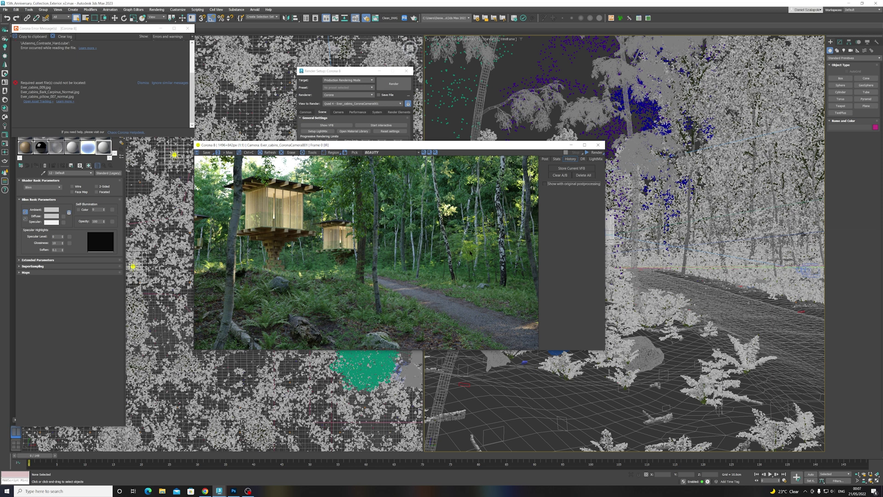
drag(462, 145, 467, 156)
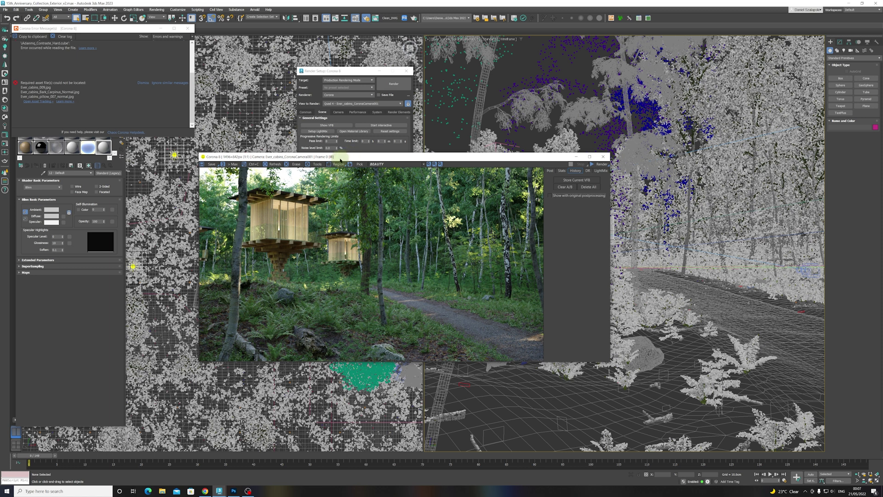
drag(340, 160, 568, 131)
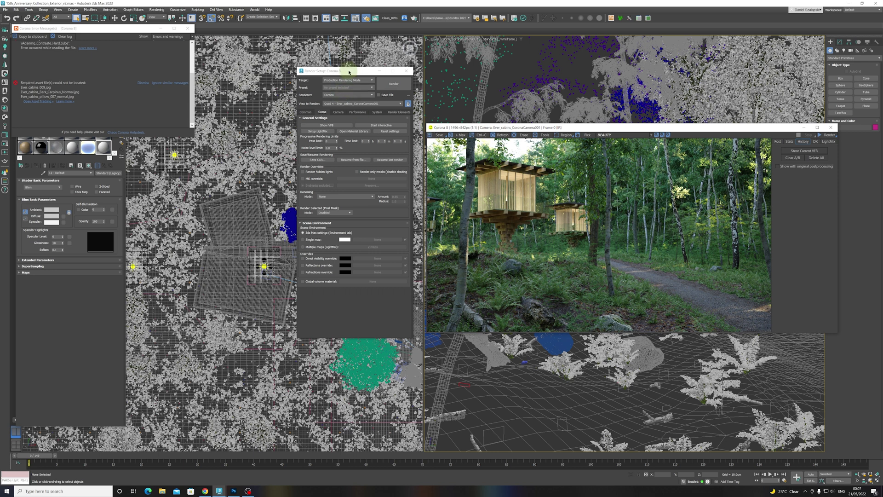
drag(348, 72, 339, 87)
Step: Add a CESSENTIAL_Volumetrics render element, then tick Global volume material on the Scene tab
drag(103, 29, 570, 21)
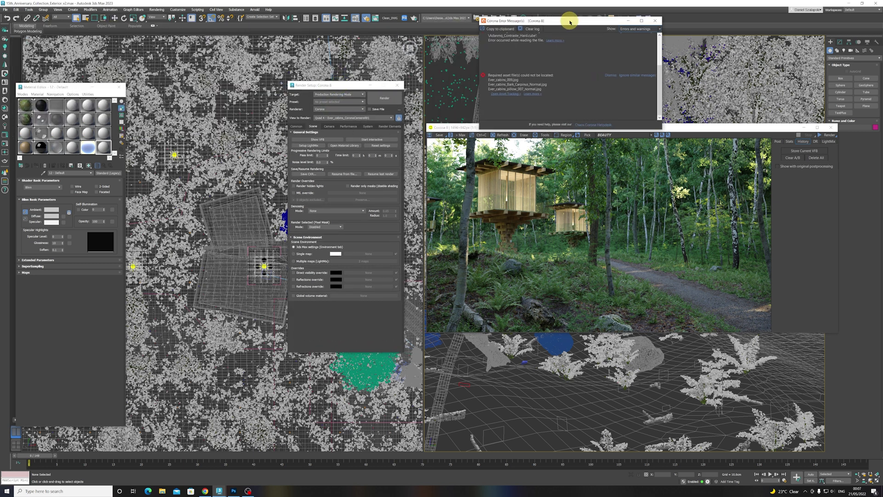
click(389, 126)
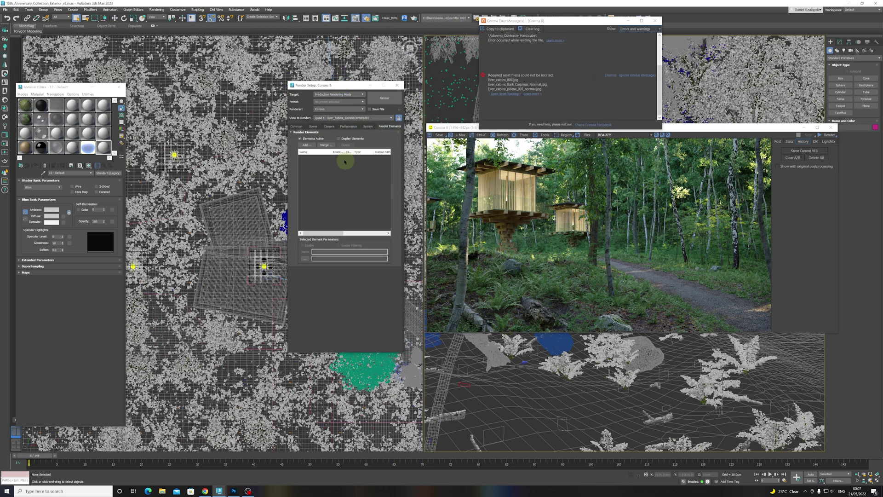
click(307, 144)
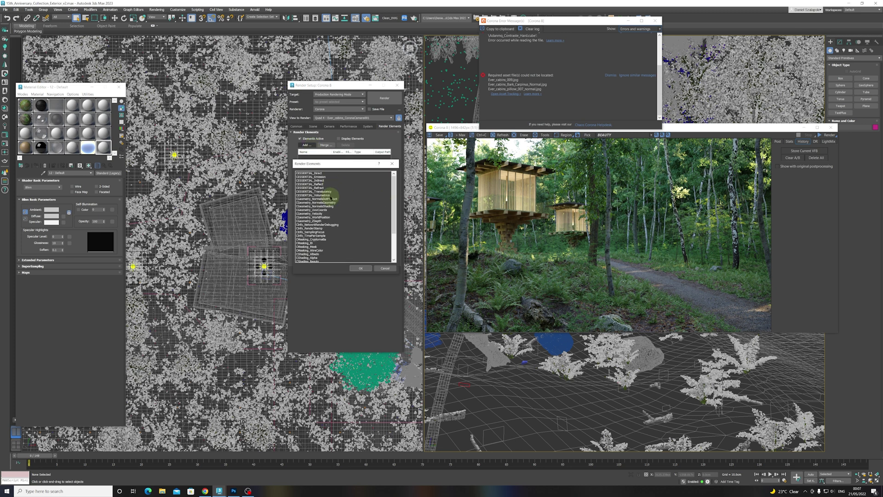
click(332, 195)
click(360, 268)
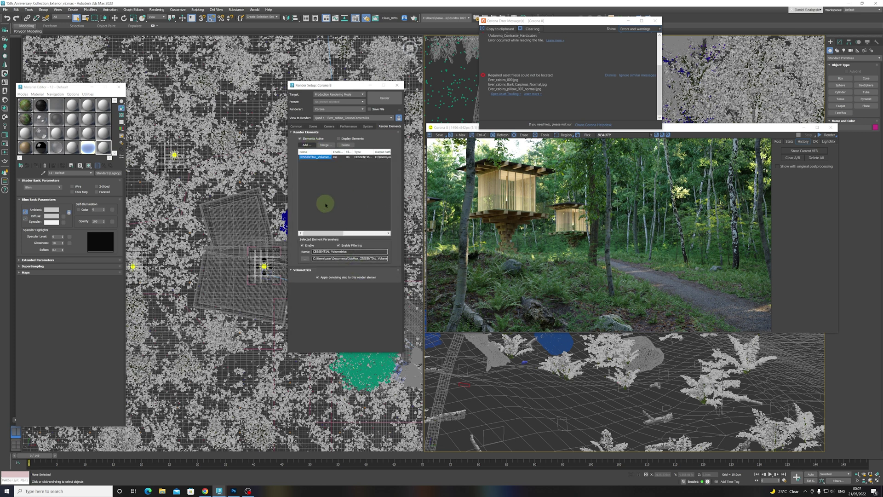
click(316, 128)
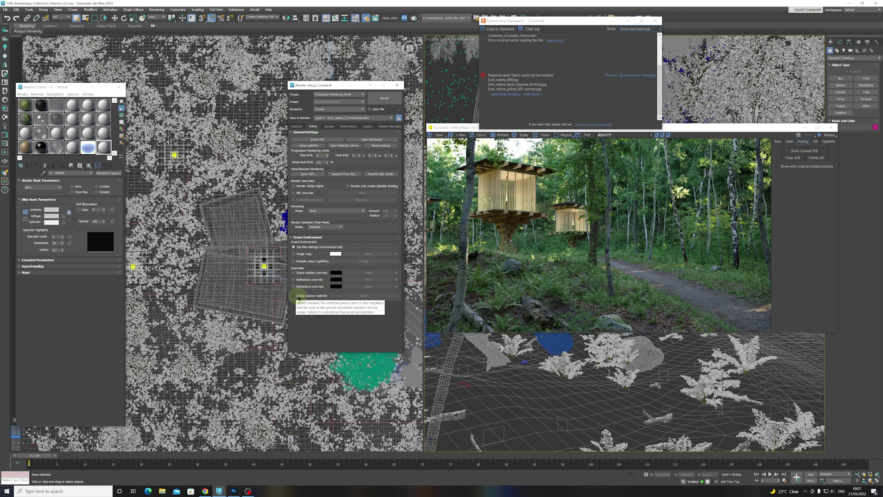
click(301, 297)
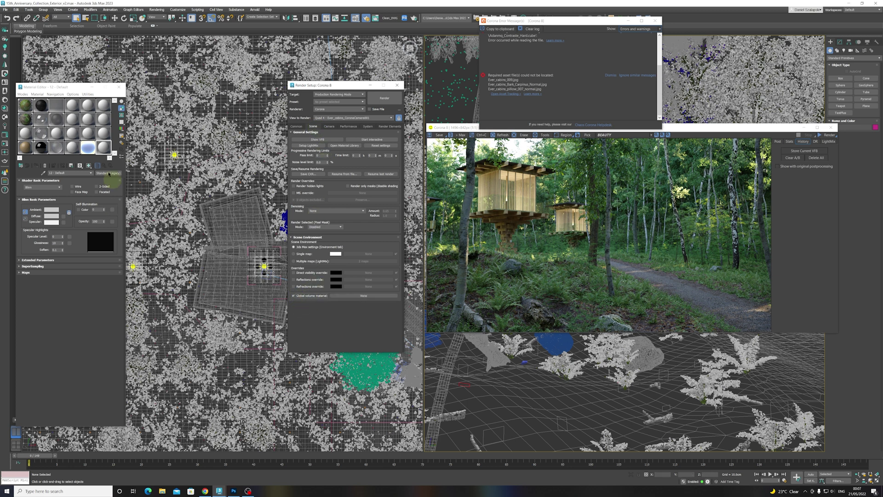
Step: Make the last material slot a CoronaVolumeMtl, instance it as global volume, and start interactive rendering
click(102, 148)
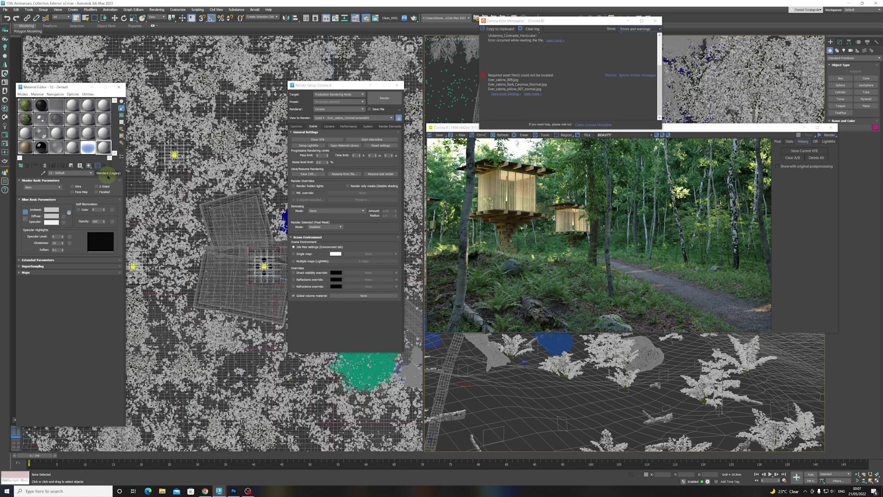
click(109, 174)
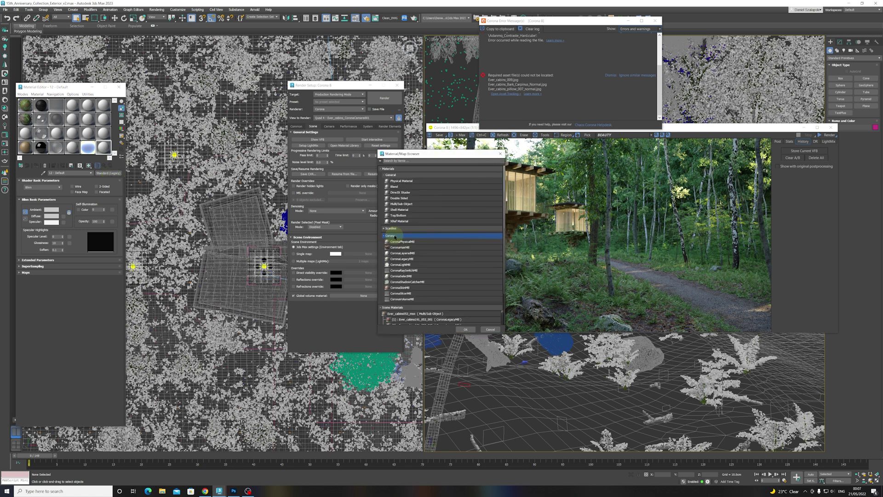
click(401, 299)
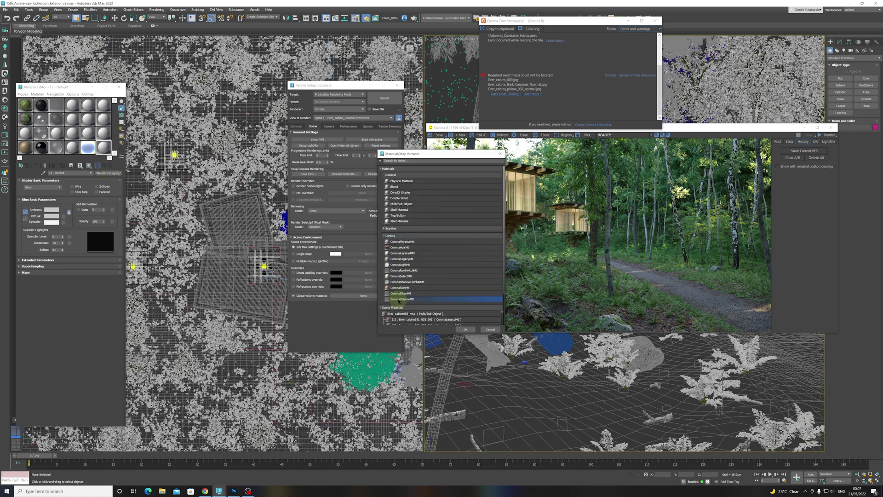
click(466, 329)
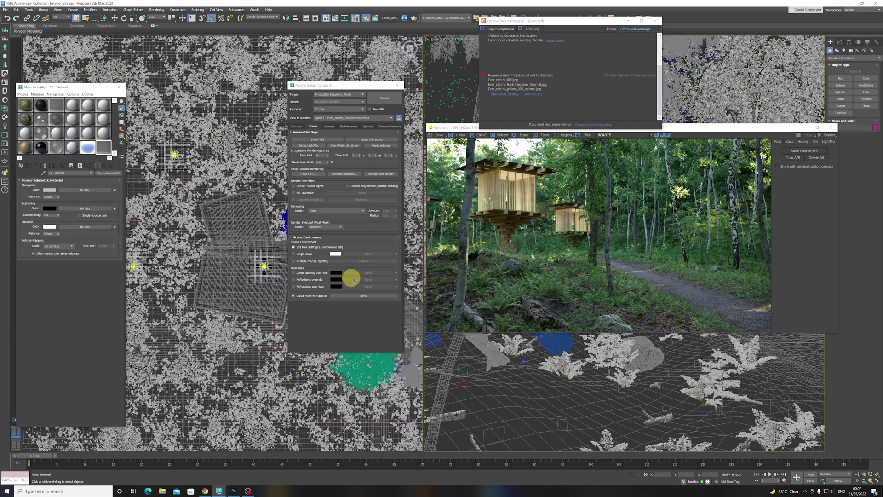
drag(362, 296, 362, 297)
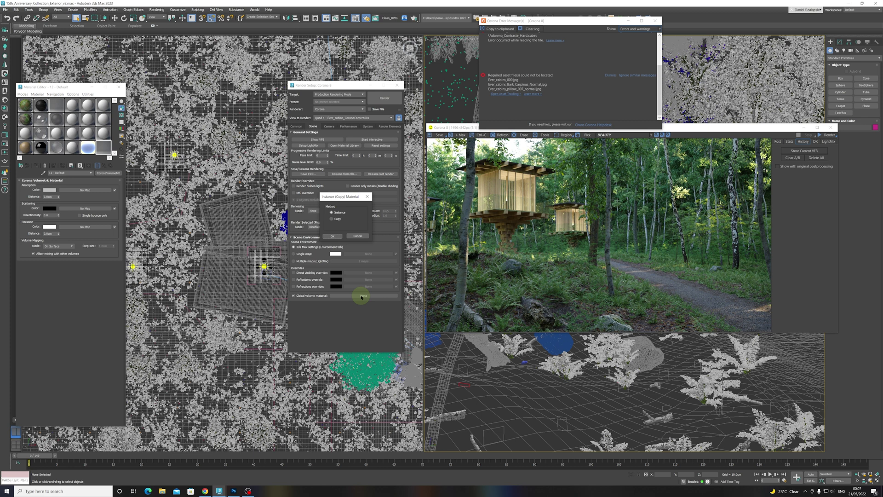
click(333, 236)
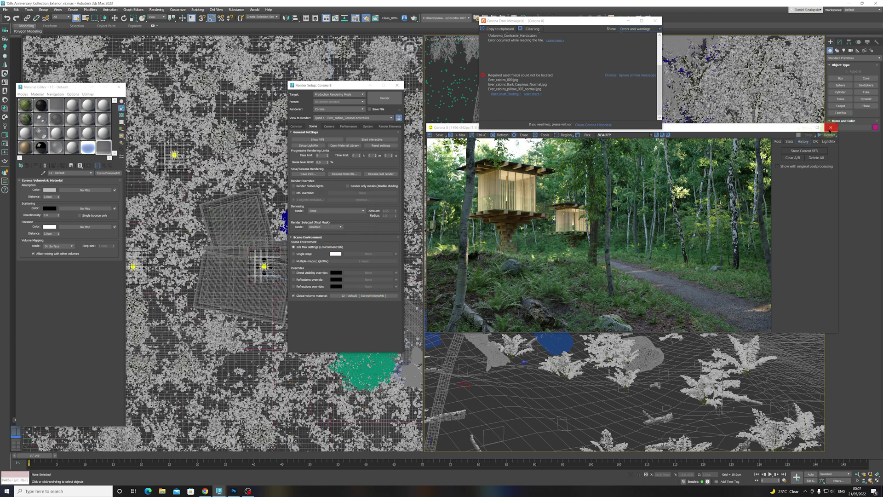
click(832, 129)
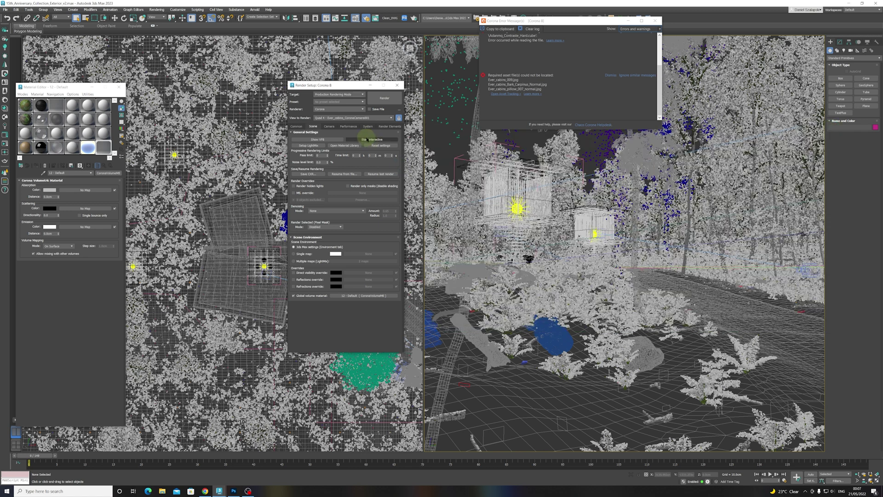
click(368, 139)
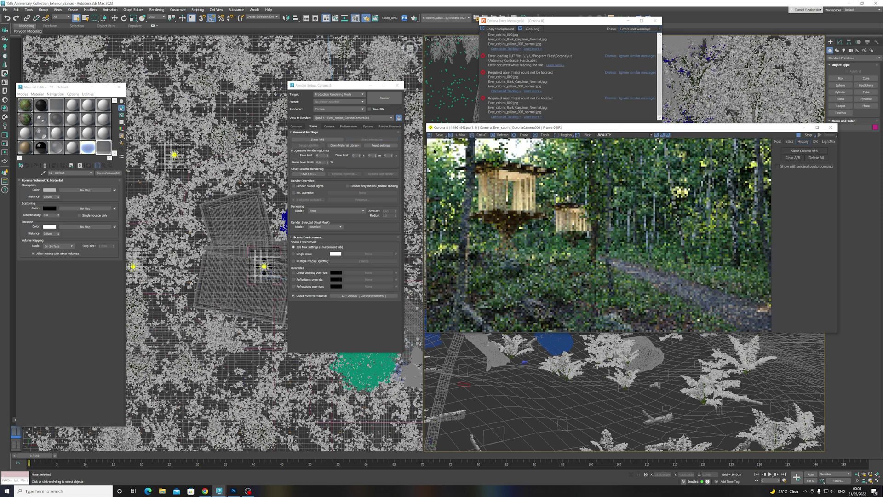
Step: Set absorption distance to 4000 cm, pick a grey scattering colour, use 0.5 directionality, and enable single bounce
double_click(50, 197)
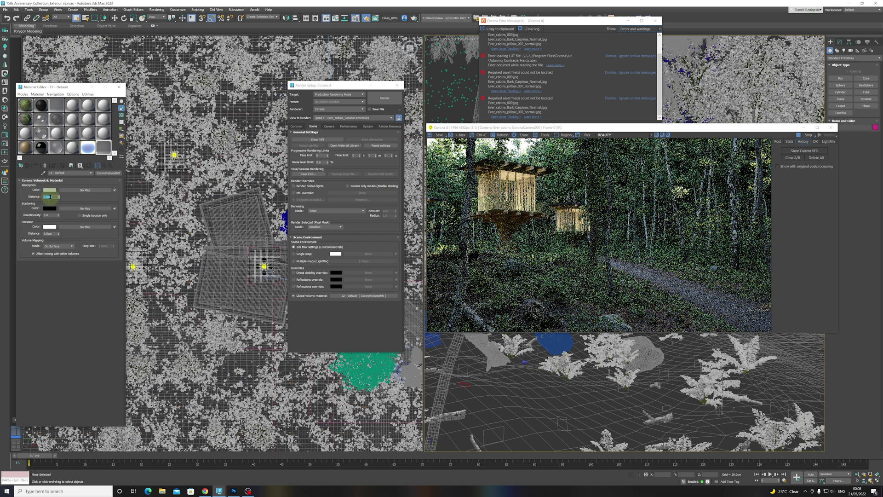
text(4000)
key(Return)
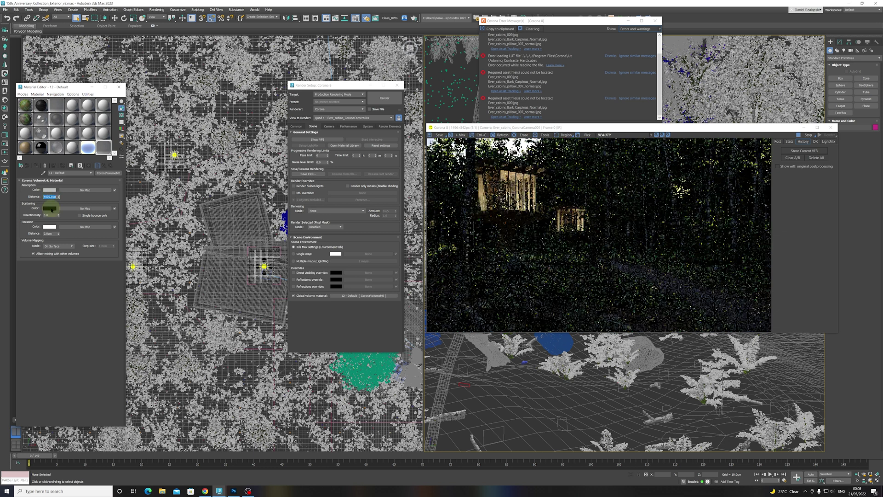
click(50, 209)
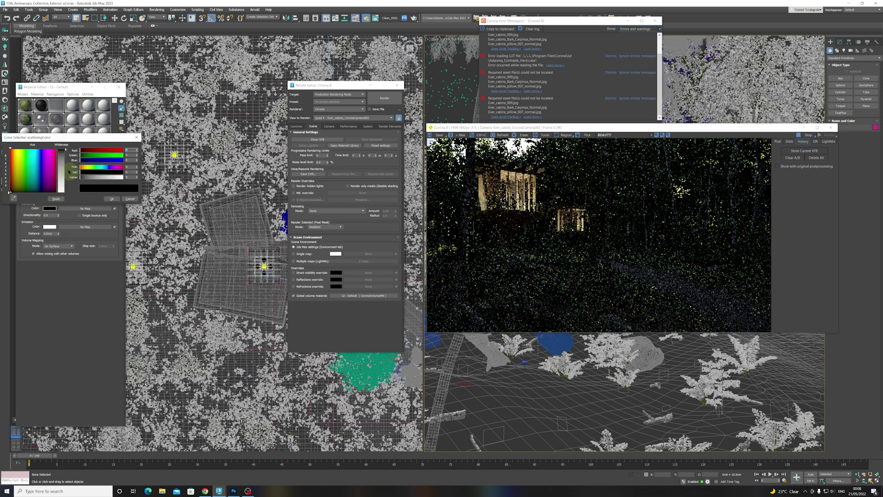
drag(74, 144, 229, 164)
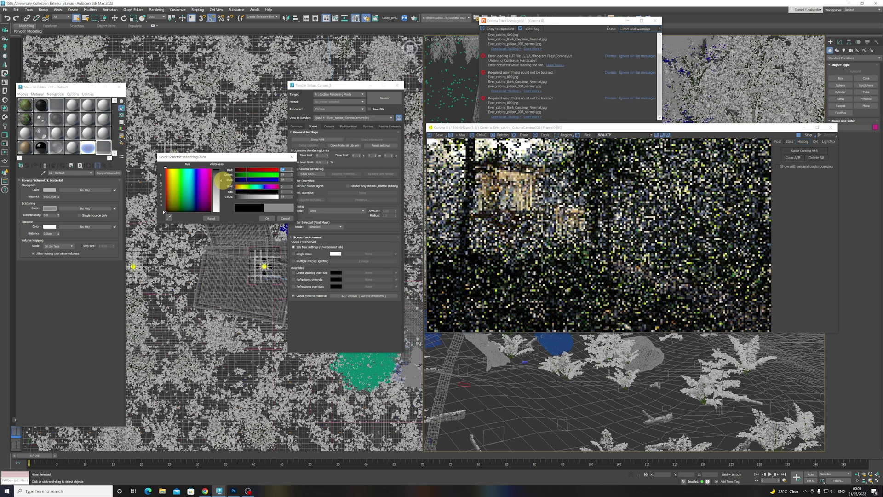
click(268, 219)
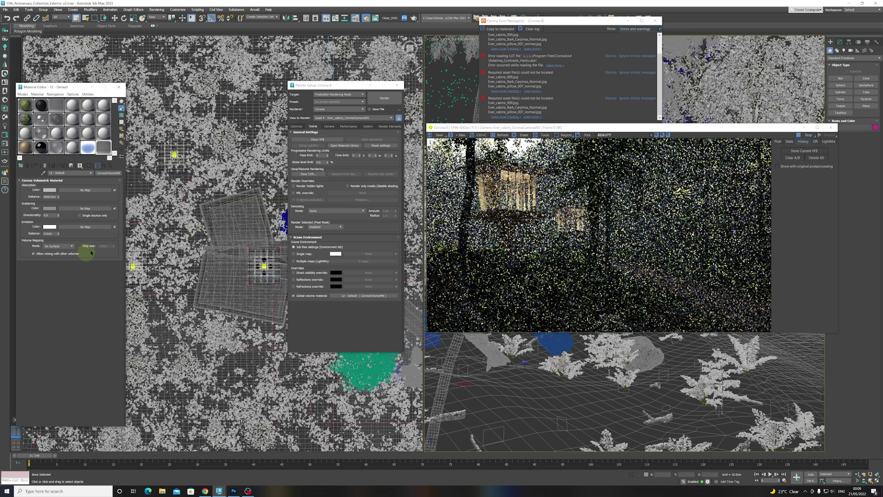
double_click(49, 215)
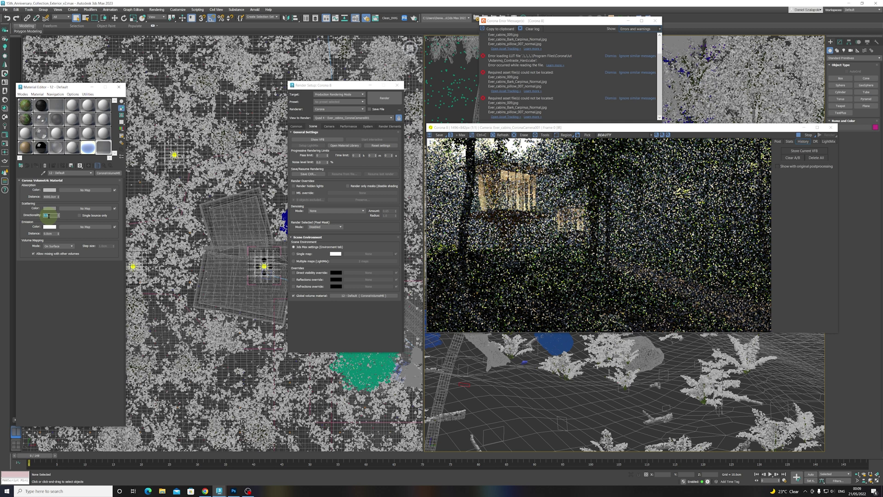
text(0.5)
key(Return)
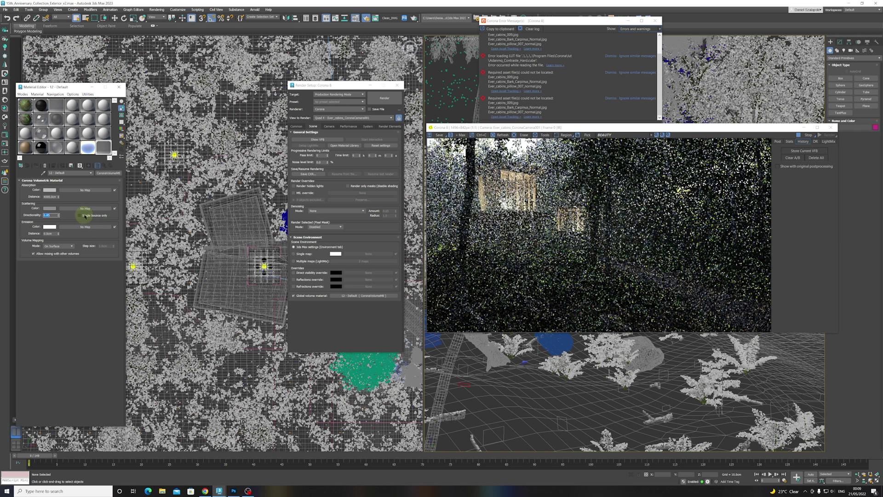
click(80, 215)
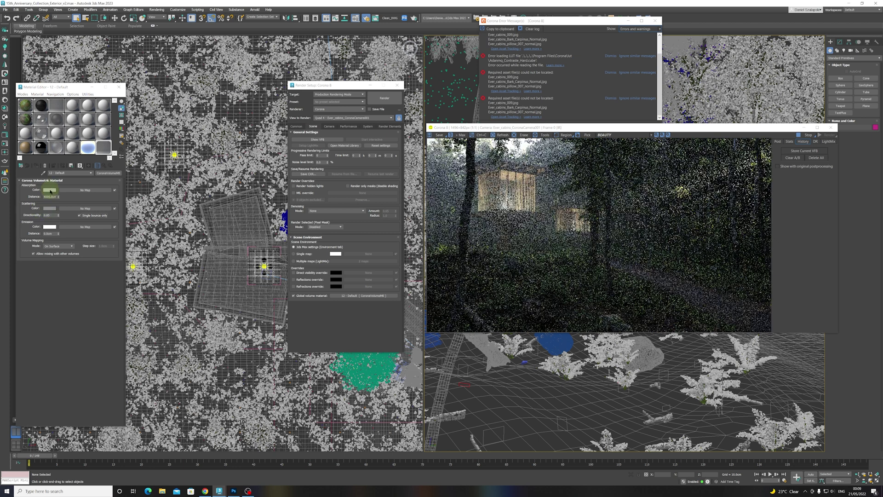
Step: Adjust the absorption colour and slightly darken the scattering colour
click(49, 190)
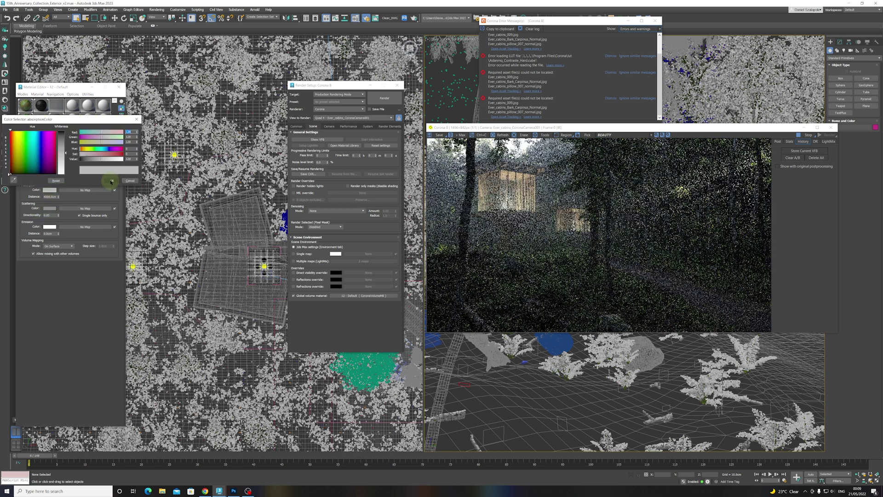
click(110, 180)
click(54, 208)
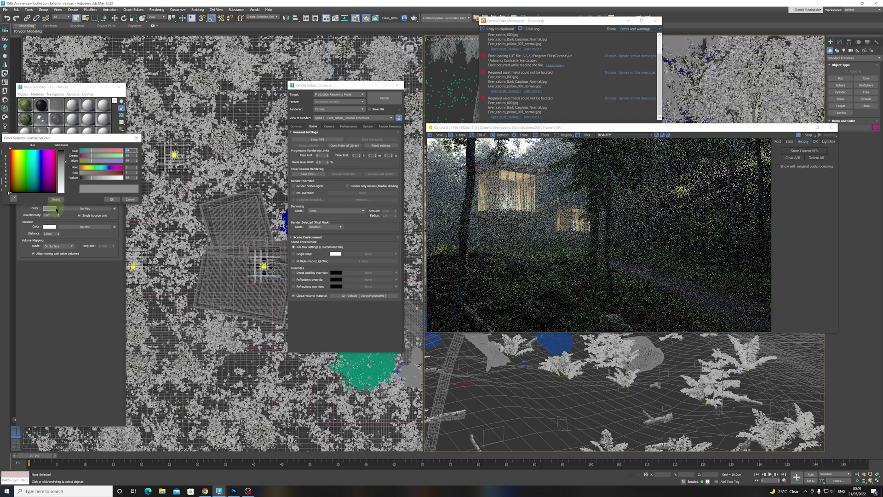
click(137, 179)
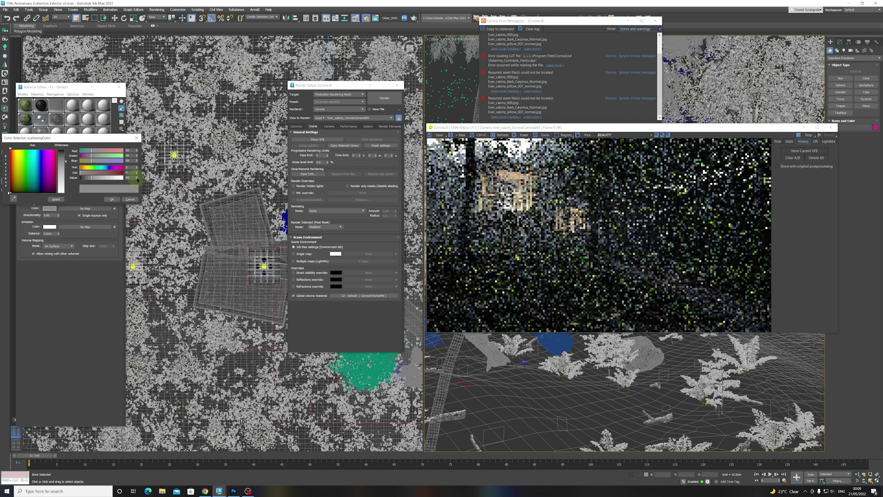
click(112, 199)
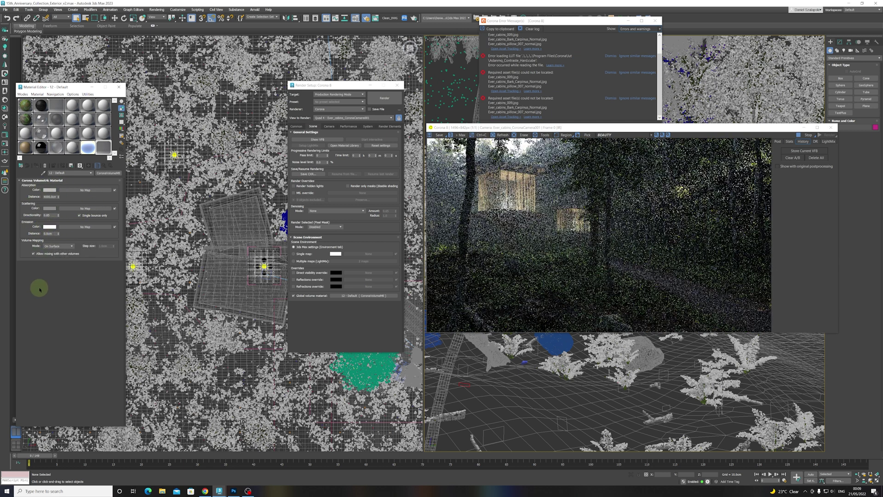
Step: Display the CESSENTIAL_Volumetrics pass in the frame buffer, then switch back to BEAUTY
drag(725, 129, 714, 133)
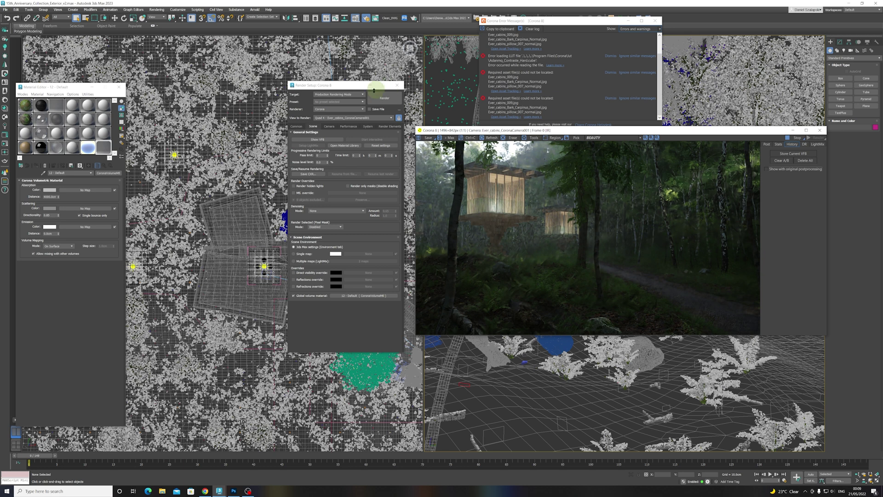
drag(344, 88, 310, 88)
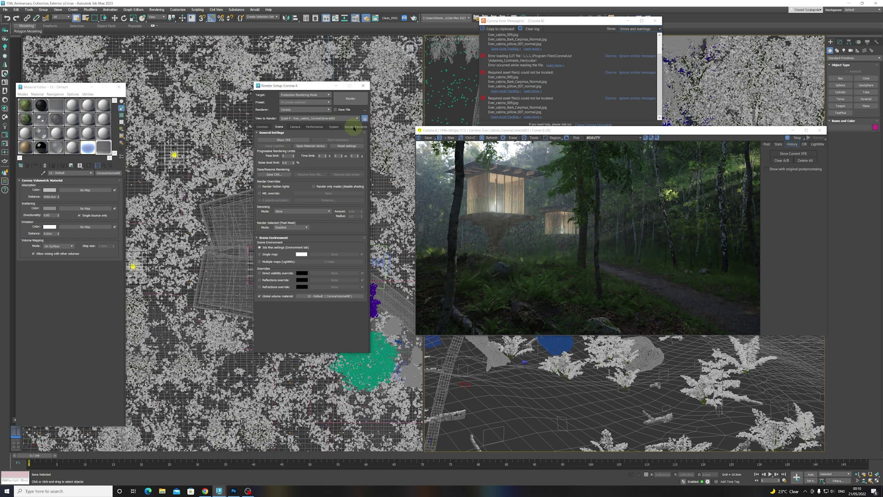
click(355, 127)
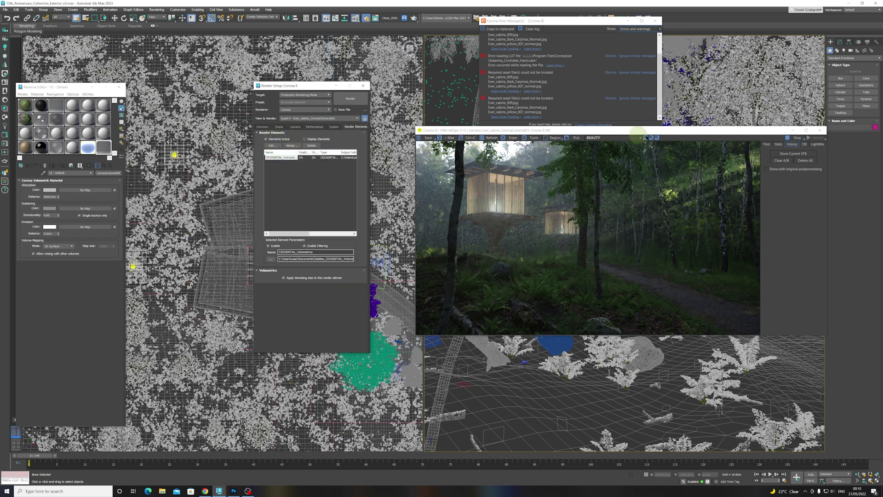
click(269, 153)
click(607, 137)
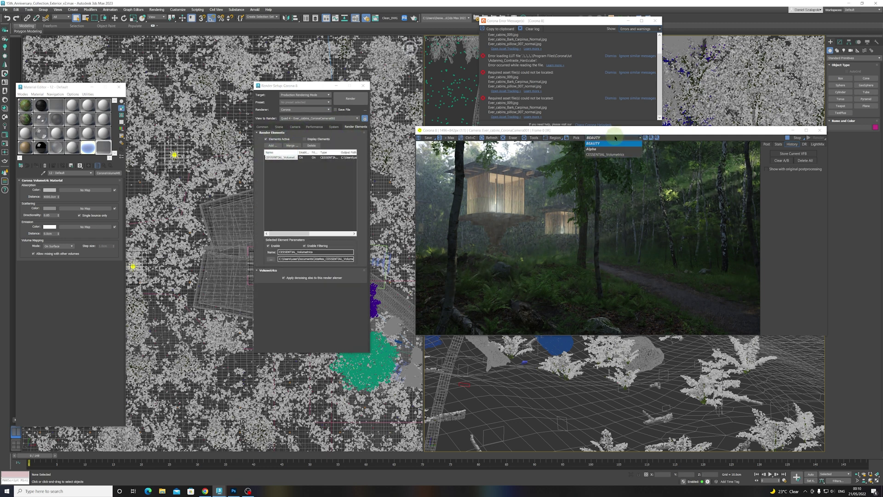
click(610, 155)
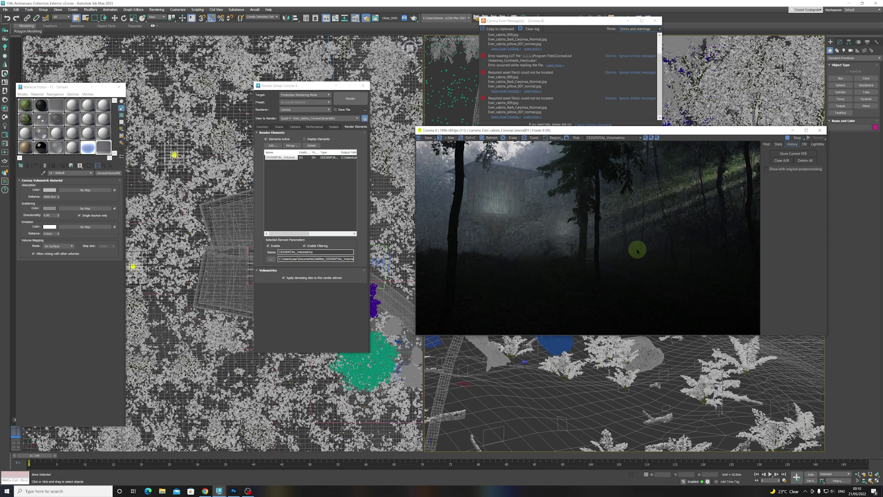
click(618, 137)
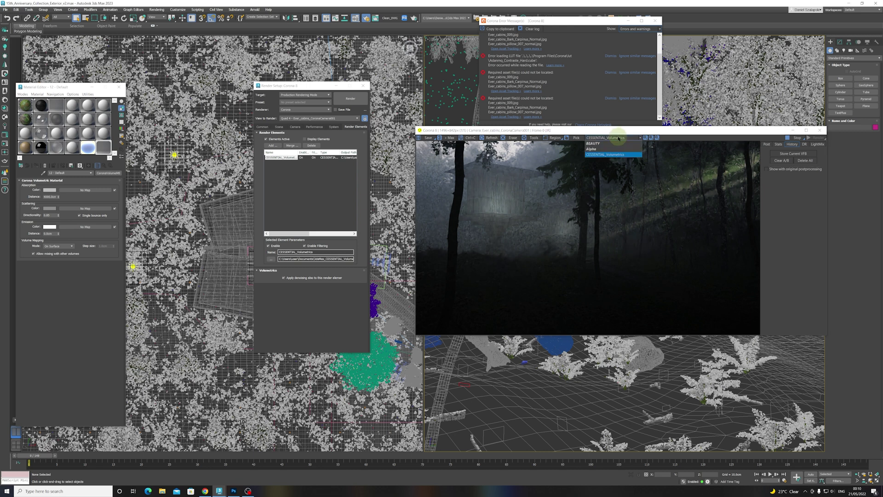
click(593, 143)
drag(624, 131, 578, 129)
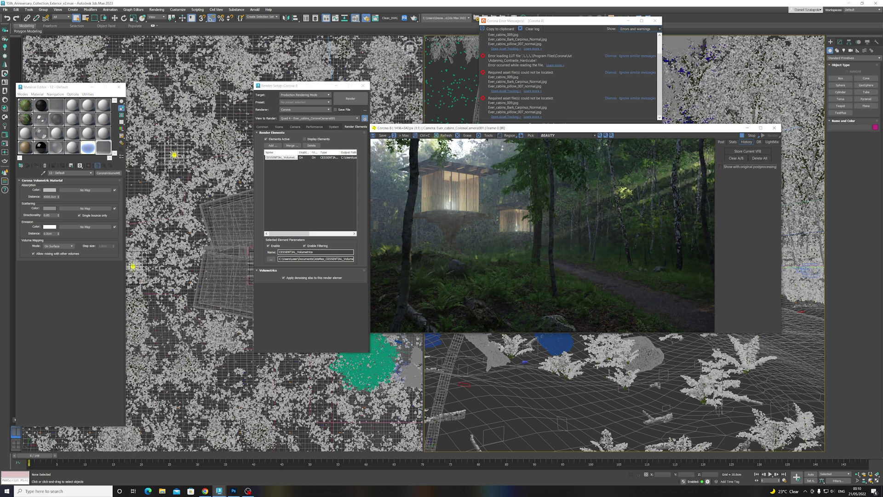
drag(448, 127, 441, 132)
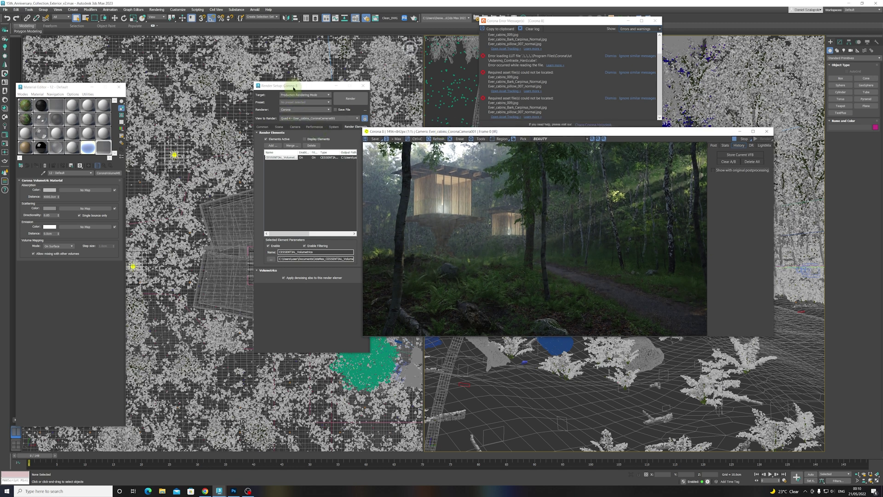
Step: Switch Render Setup to Common, clear and zoom the Top view, and select Ever_cabins_CoronaSun001
drag(266, 88, 235, 90)
click(230, 128)
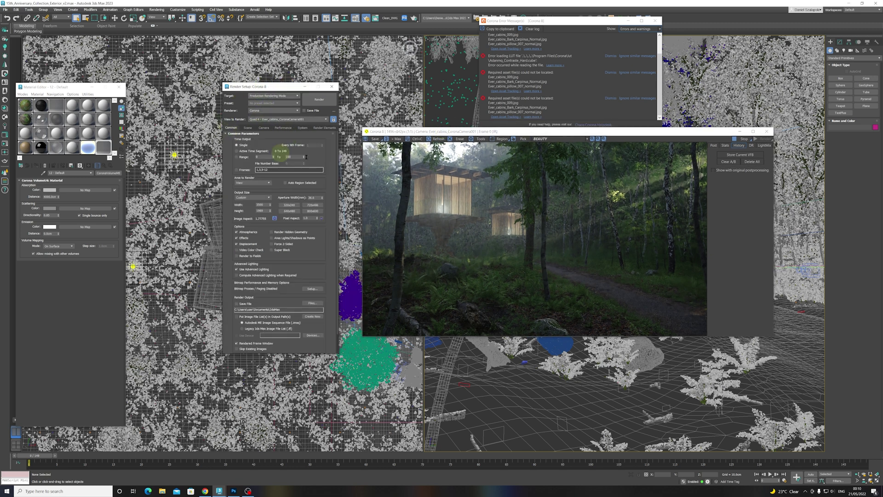
drag(694, 134, 680, 141)
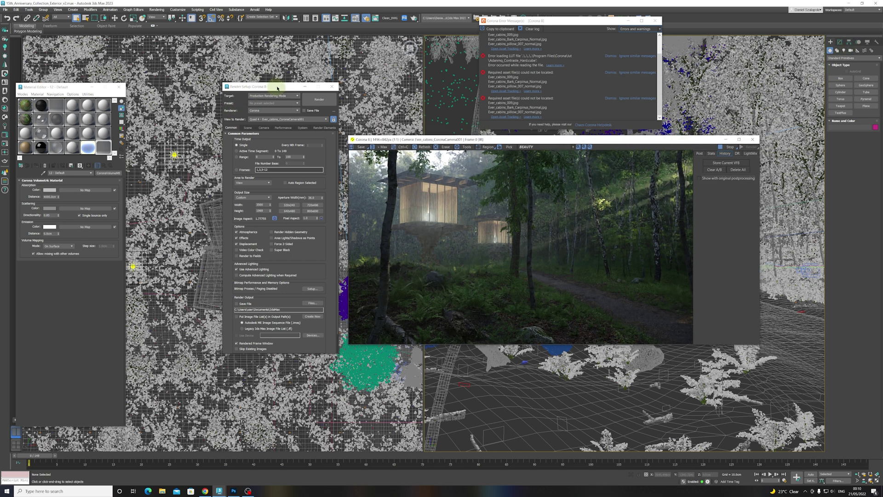
drag(275, 87, 189, 129)
scroll(246, 80, down, 10)
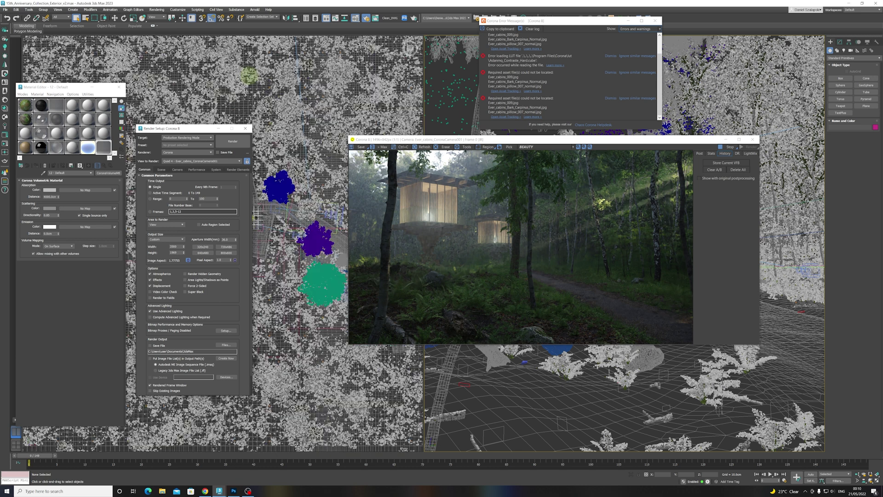
middle_drag(281, 87, 288, 275)
scroll(290, 272, down, 4)
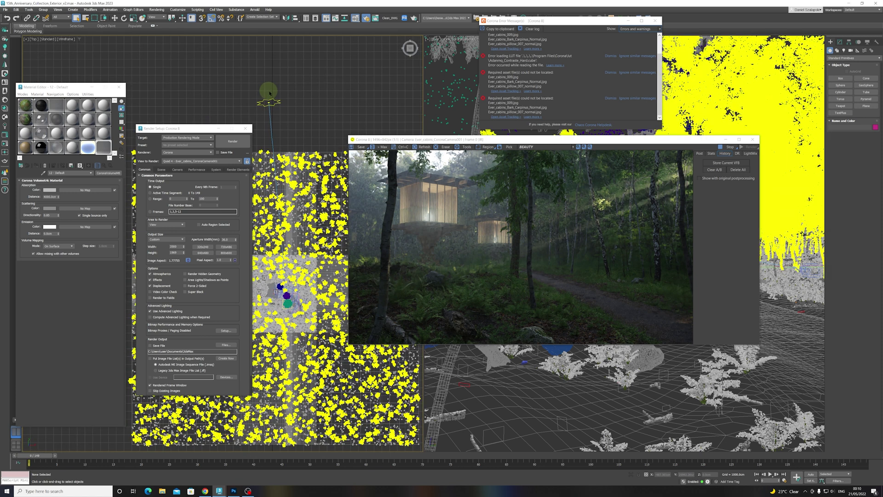
click(275, 103)
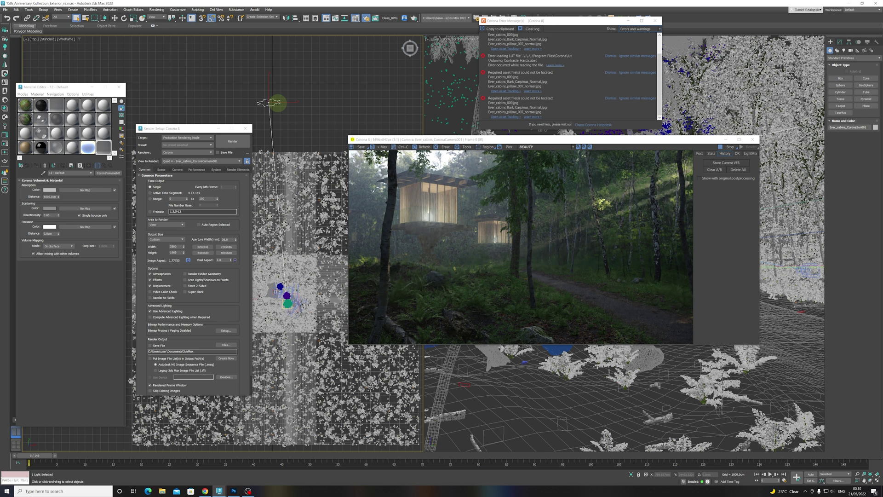
Step: Set the CoronaSun colour to Direct input and choose a pale blue moonlight tint
click(840, 42)
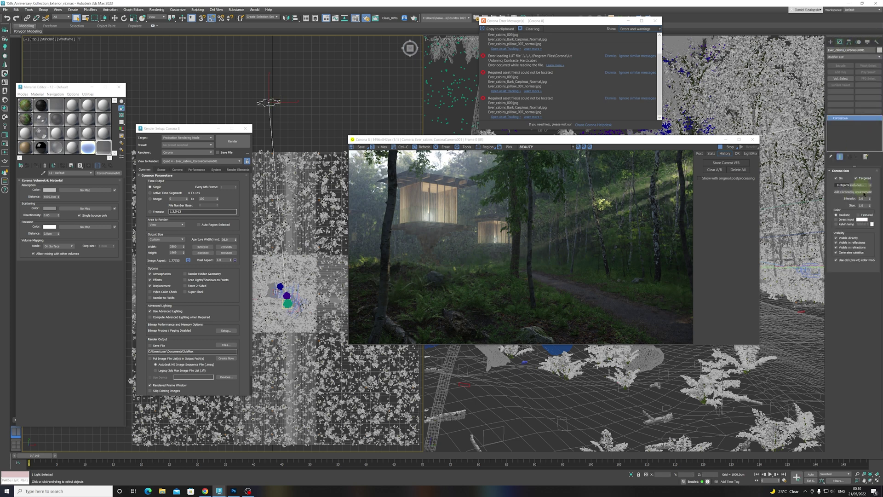
click(846, 219)
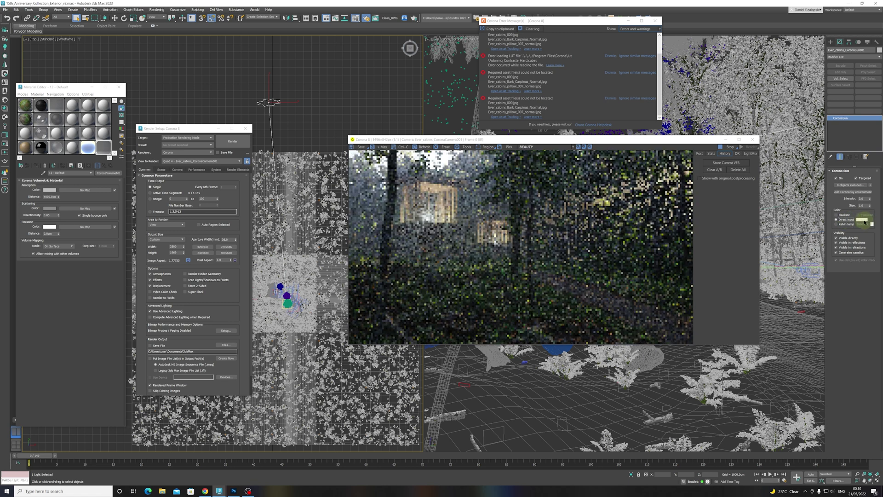
click(862, 221)
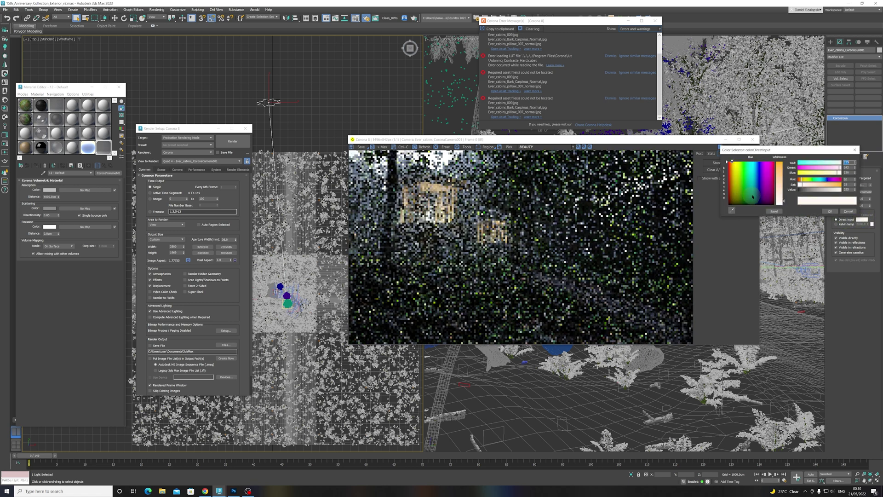
click(758, 196)
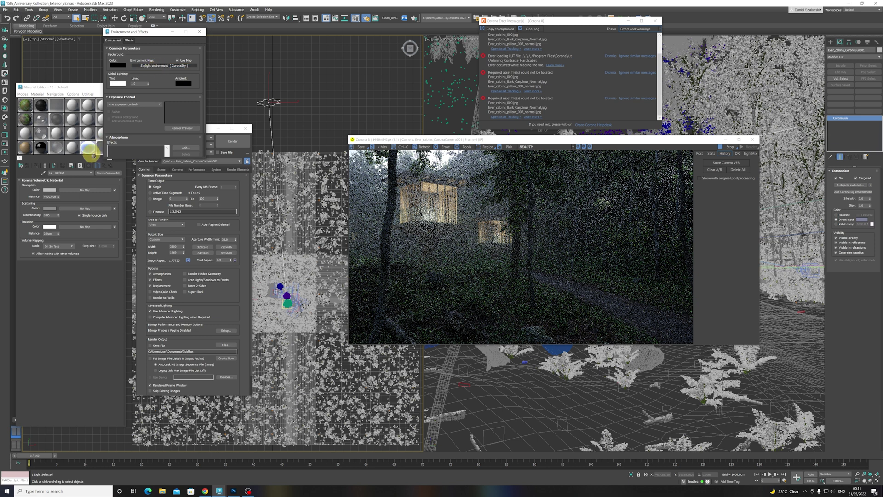
Step: Load the Skylight environment map into the Material Editor and lower its sky intensity
drag(154, 66, 89, 147)
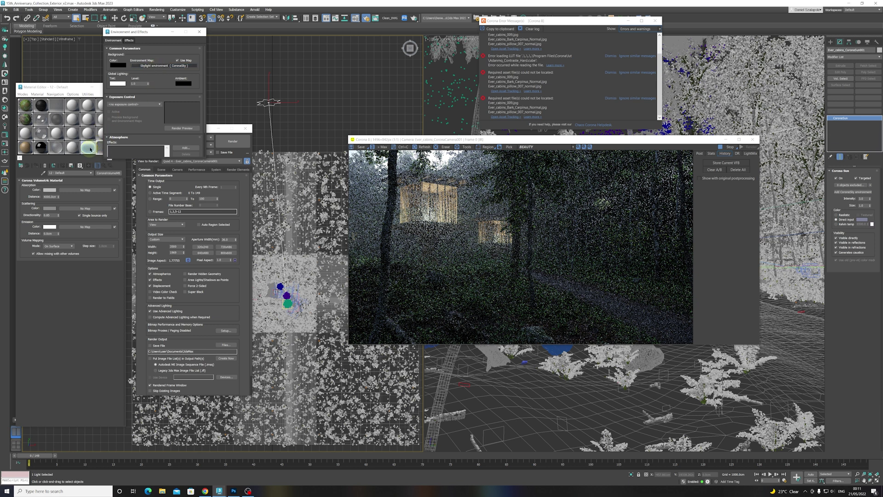
click(199, 31)
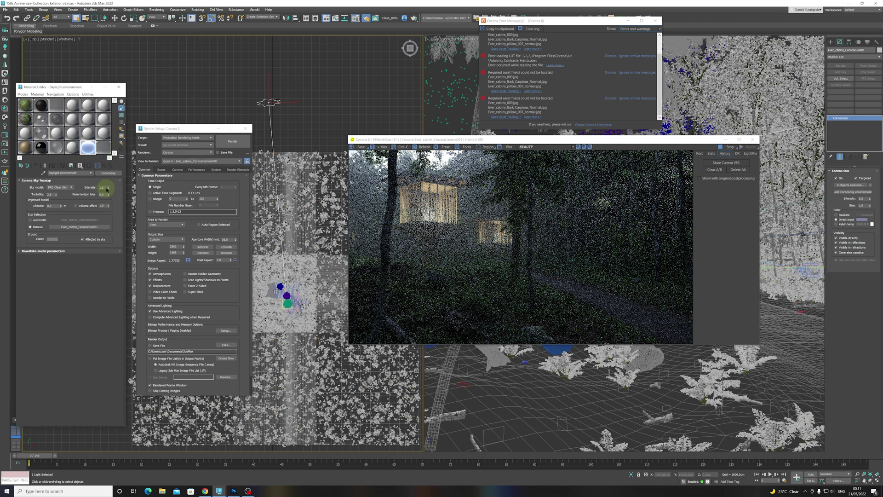
click(105, 188)
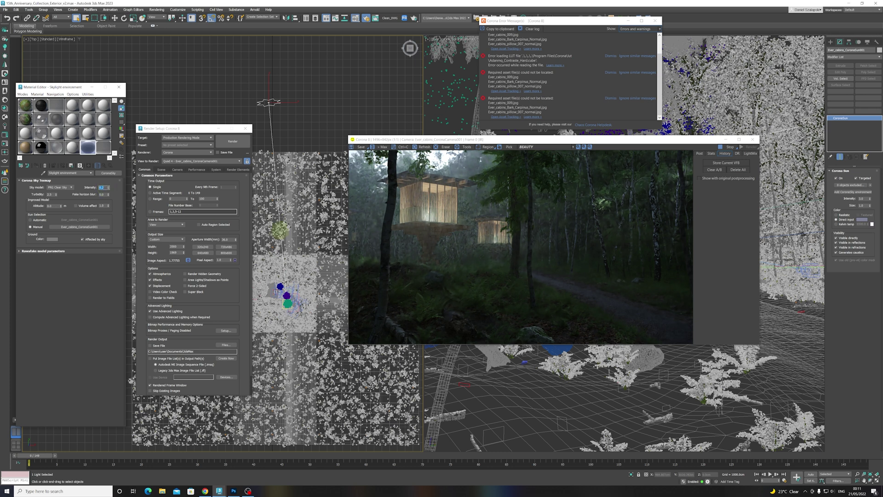
Step: Compare the CESSENTIAL_Volumetrics pass, then return the frame buffer to BEAUTY
click(545, 147)
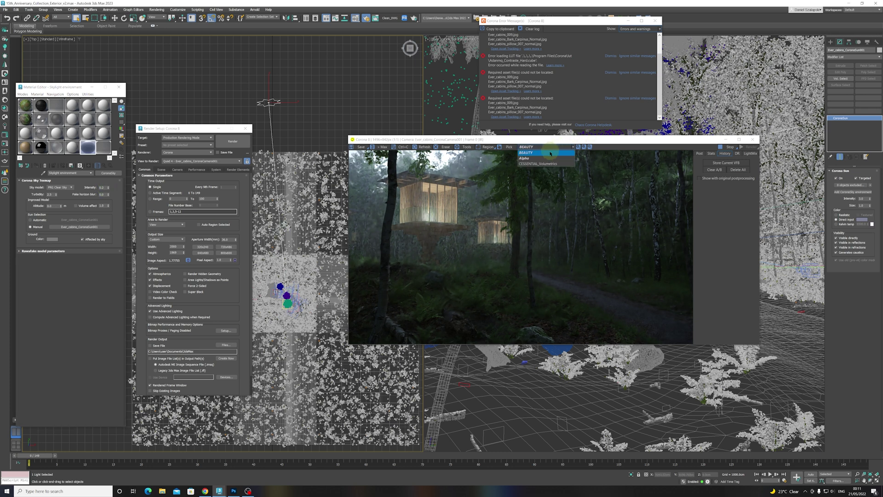
click(544, 164)
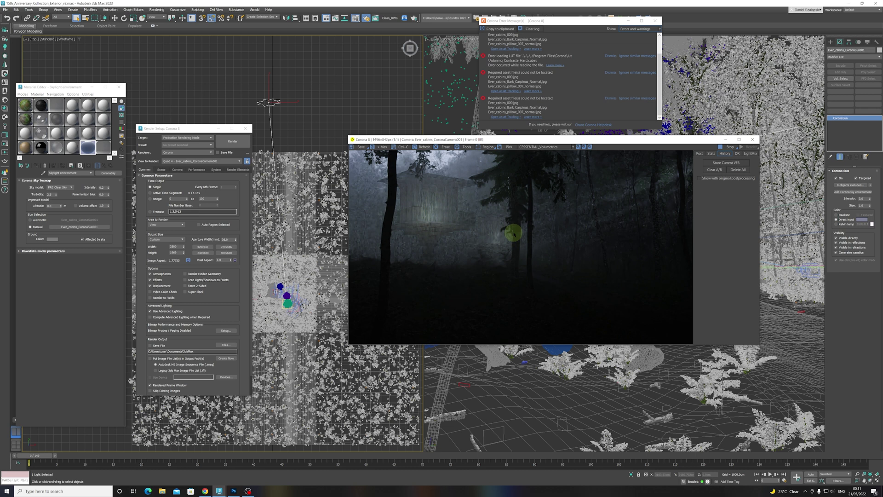
drag(559, 140, 526, 143)
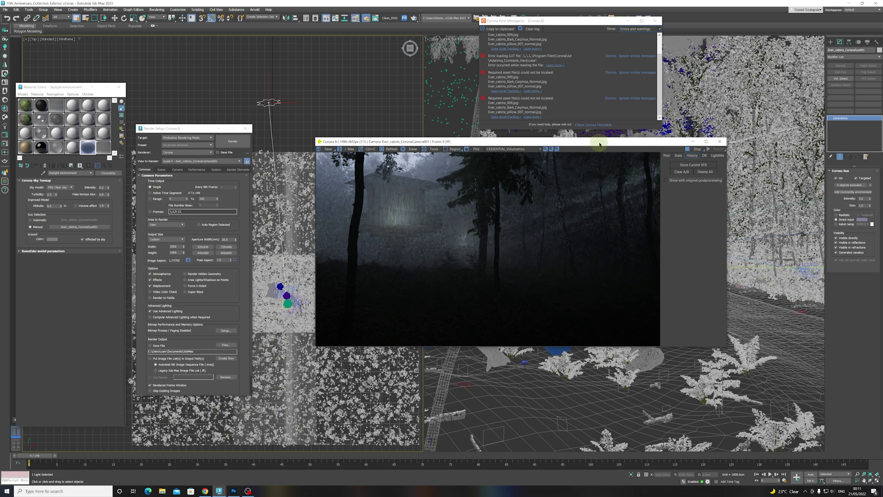
drag(600, 143, 587, 145)
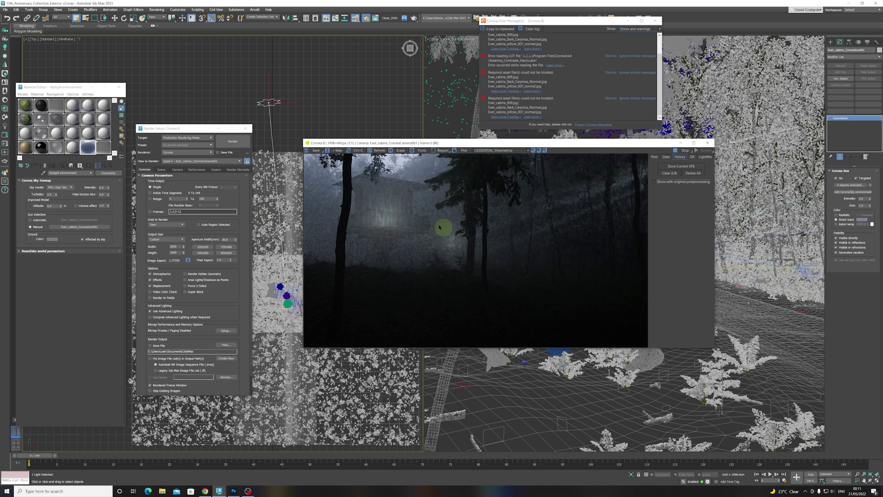
click(489, 150)
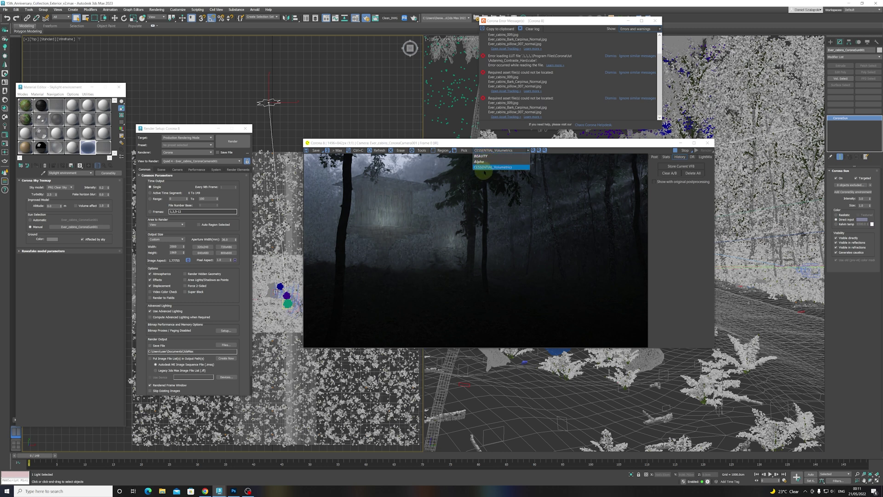
click(492, 164)
click(491, 150)
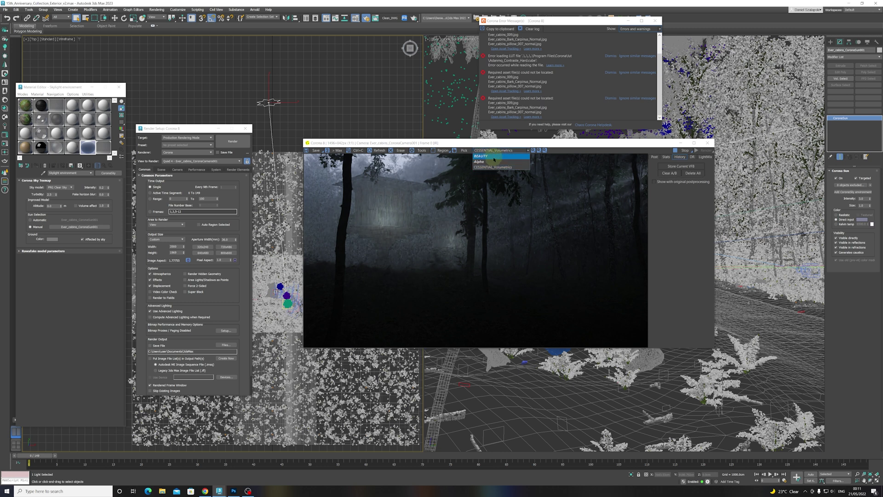
click(492, 150)
click(491, 150)
click(488, 156)
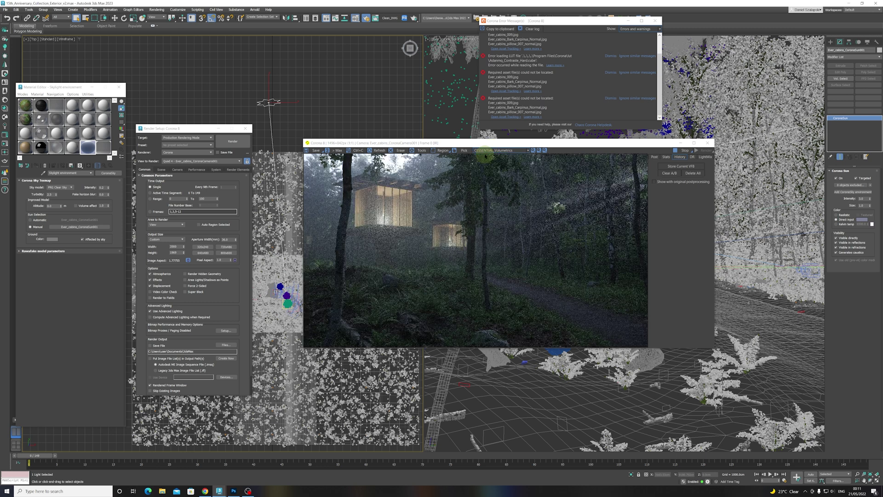